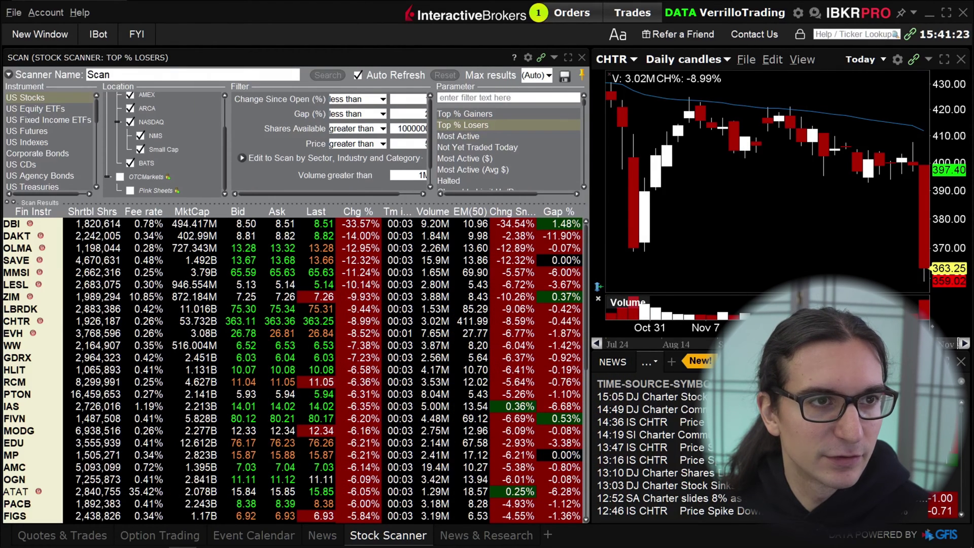
- Switch to the browser showing the stock screener screenshot Capture.jpg and maximize its window for viewing
key(alt+Tab)
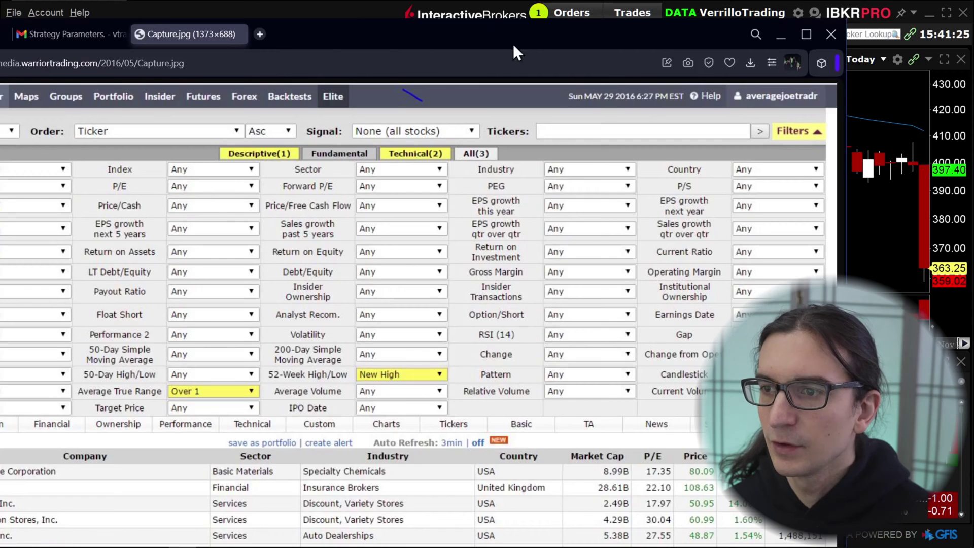
click(805, 36)
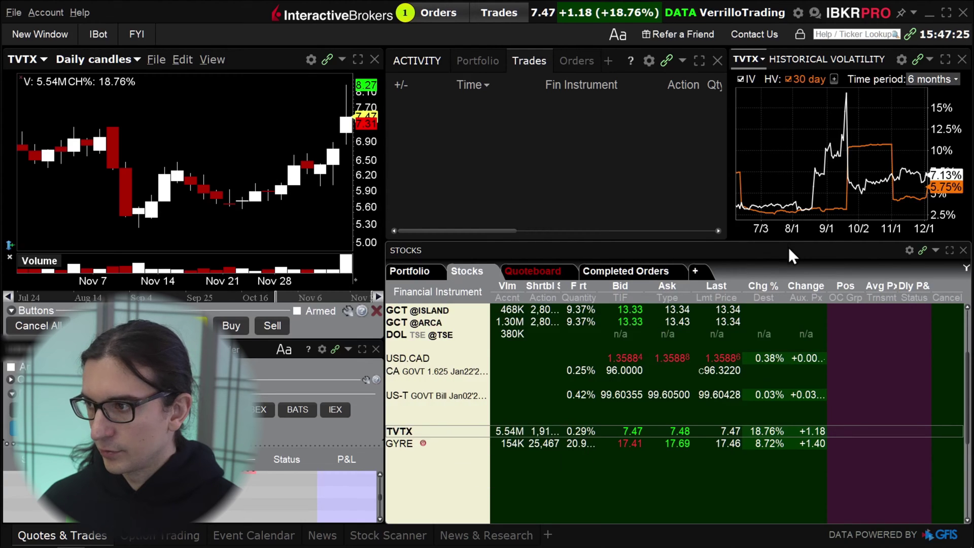
scroll(456, 390, up, 2)
scroll(456, 391, down, 2)
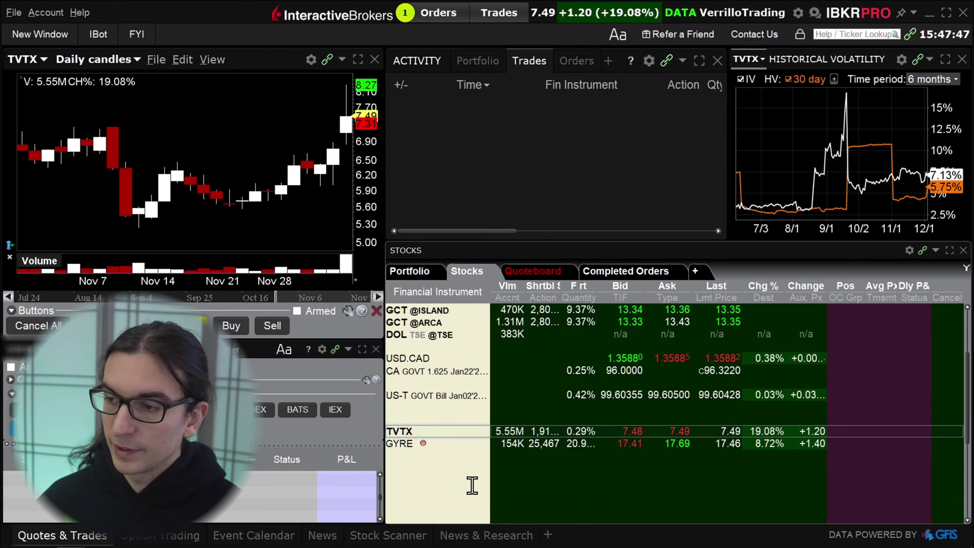
key(alt+b)
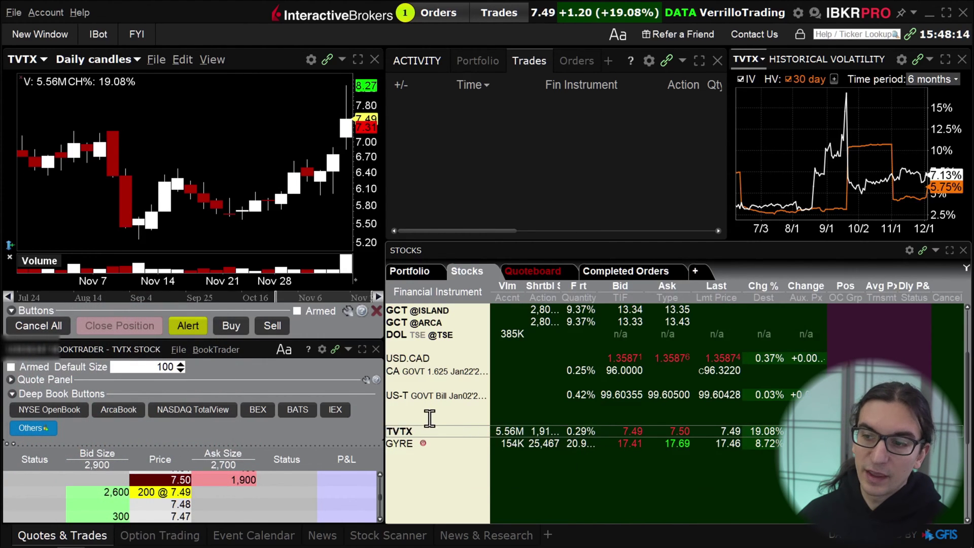
- Open a new Advanced Market Scanner window and position it over the trading workspace
click(52, 35)
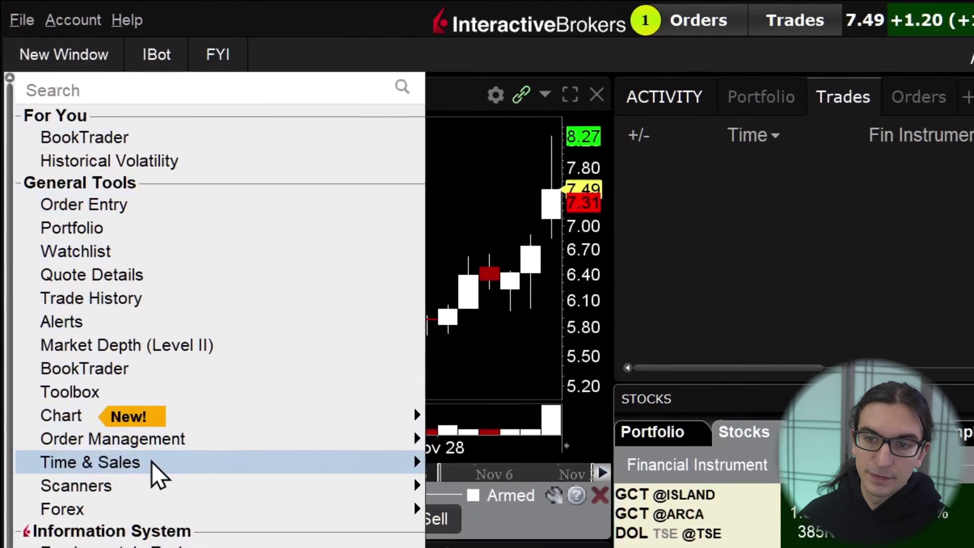
mouse_move(330, 487)
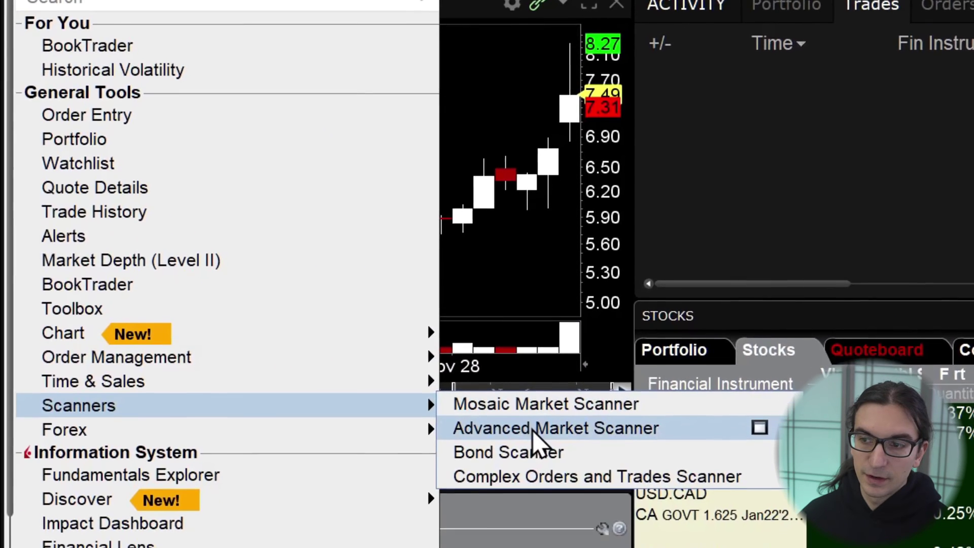
click(533, 427)
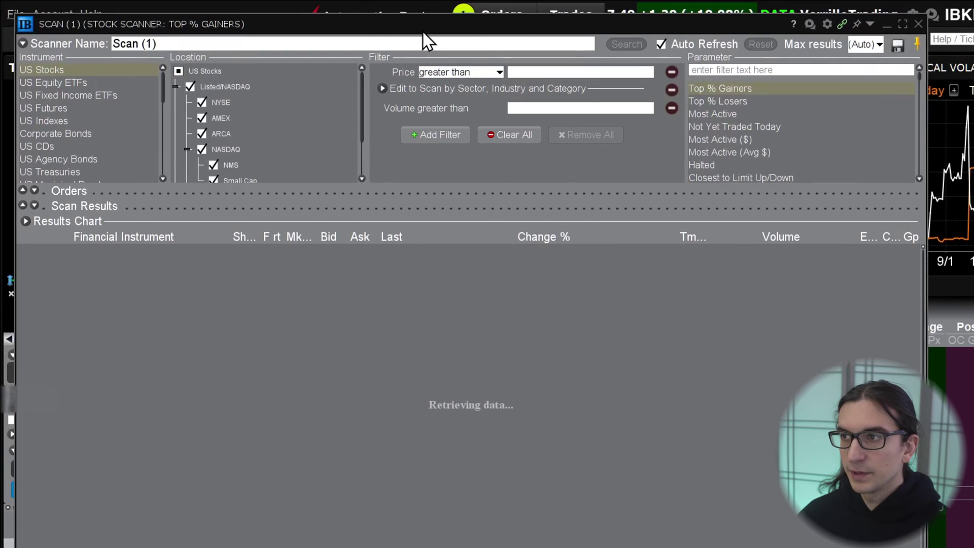
drag(422, 29, 497, 40)
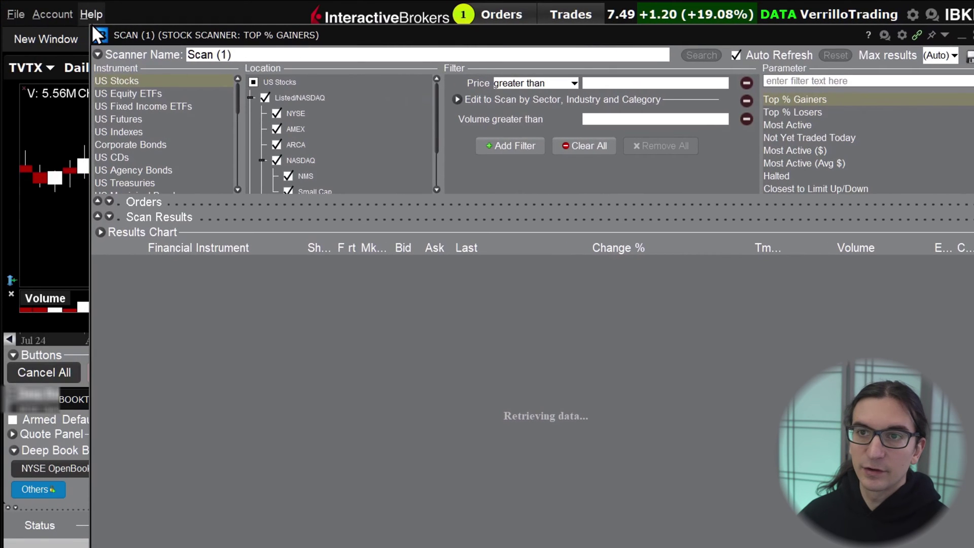
drag(92, 32, 124, 100)
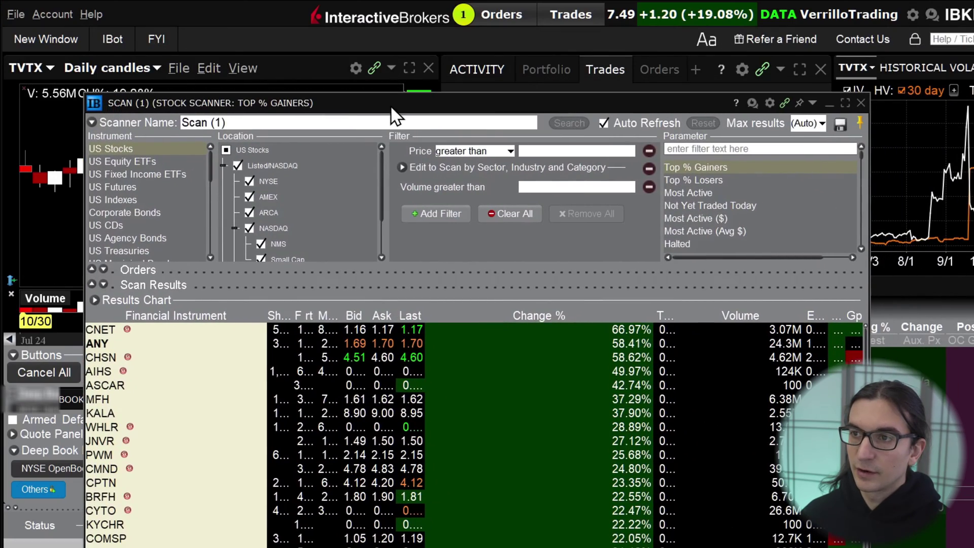
drag(425, 107, 552, 56)
drag(640, 50, 506, 31)
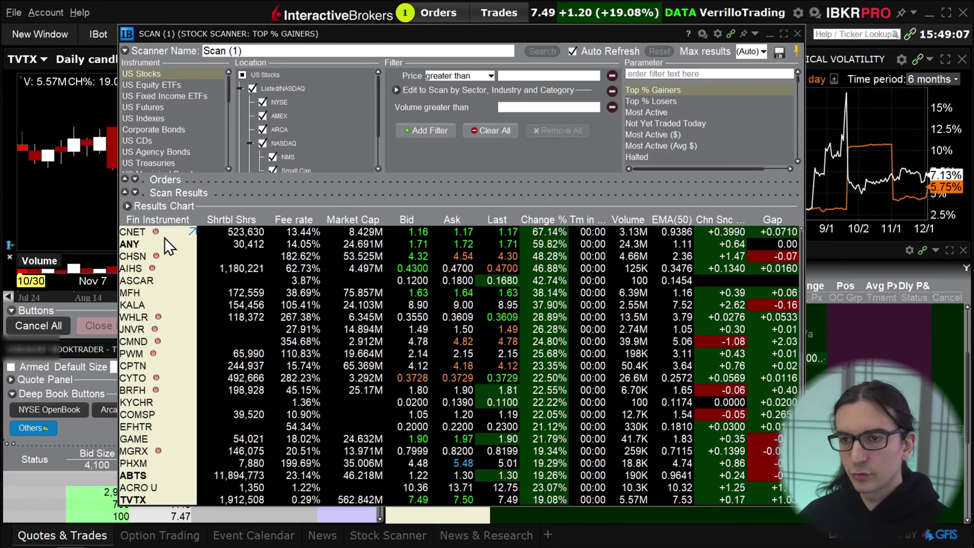
drag(485, 33, 416, 26)
drag(499, 35, 513, 84)
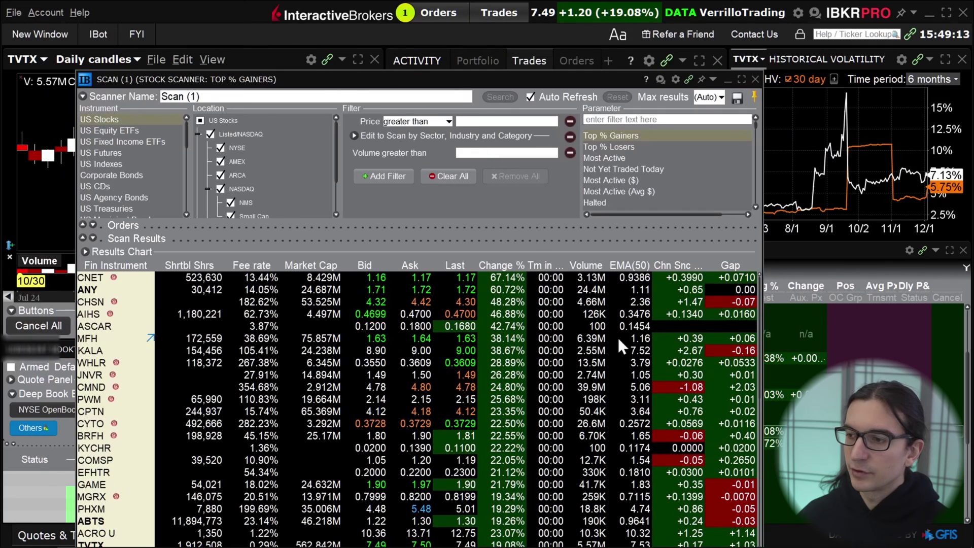
- Add CNET from the scan results to the Stocks watchlist and bring the main trading window forward to view it
drag(441, 81, 392, 36)
drag(56, 232, 756, 489)
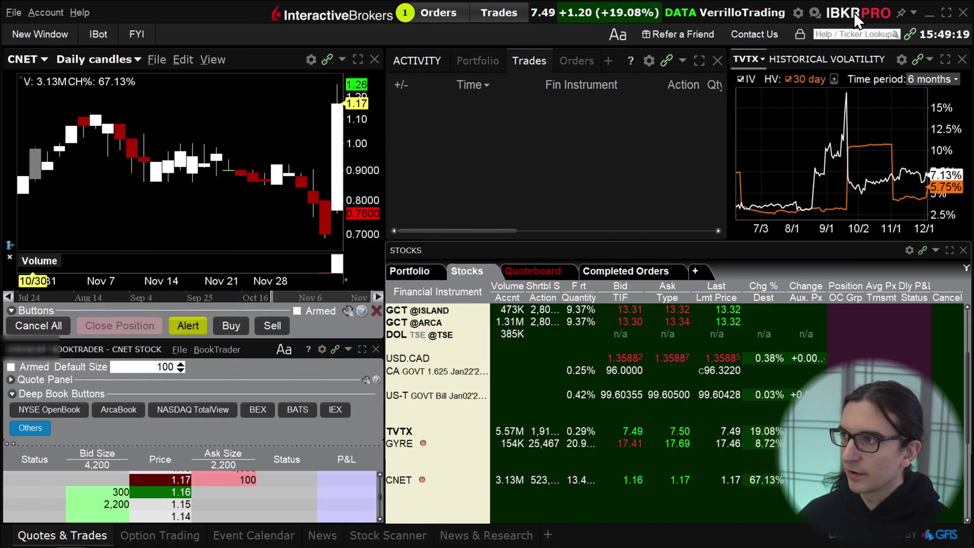
click(717, 198)
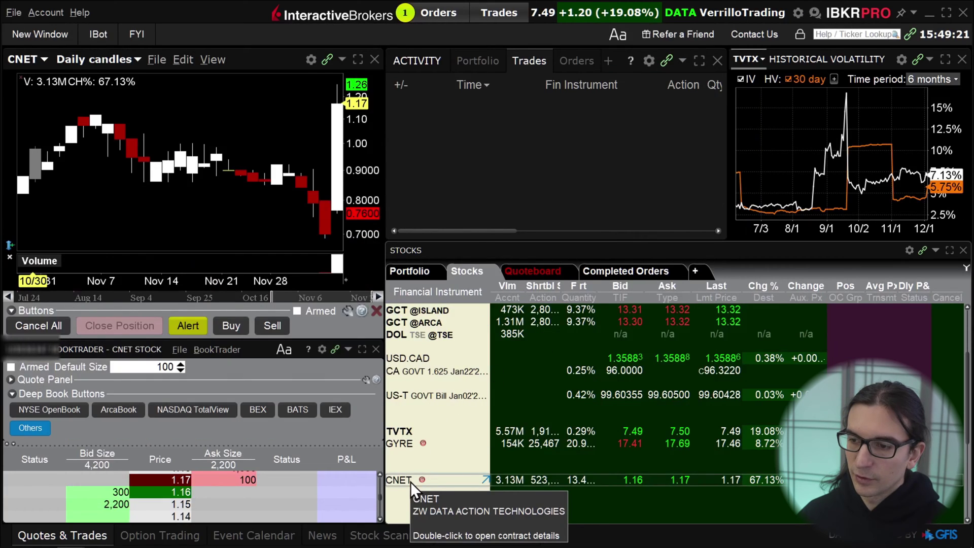
scroll(408, 481, down, 1)
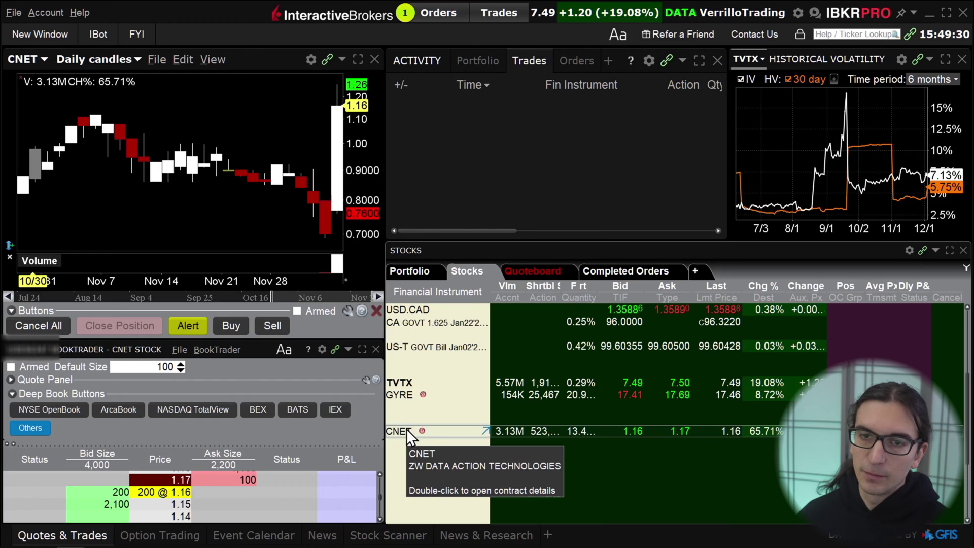
- Bring the Advanced Market Scanner window back in front of the trading workspace
mouse_move(144, 537)
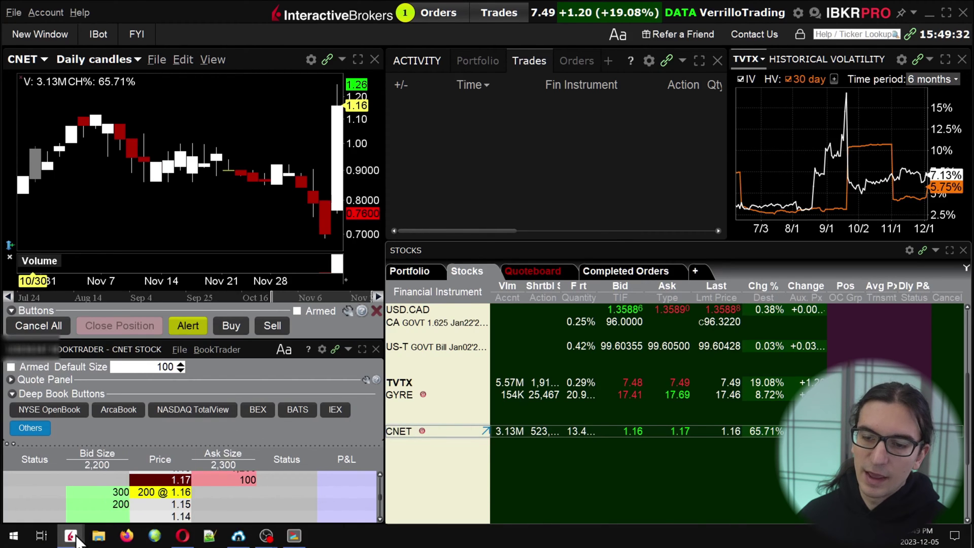
mouse_move(71, 536)
click(162, 498)
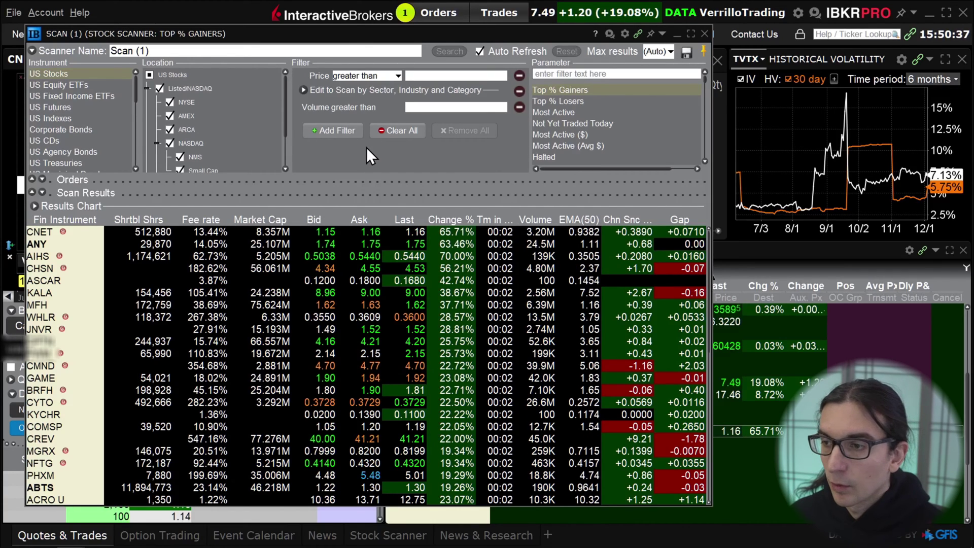
drag(419, 33, 496, 26)
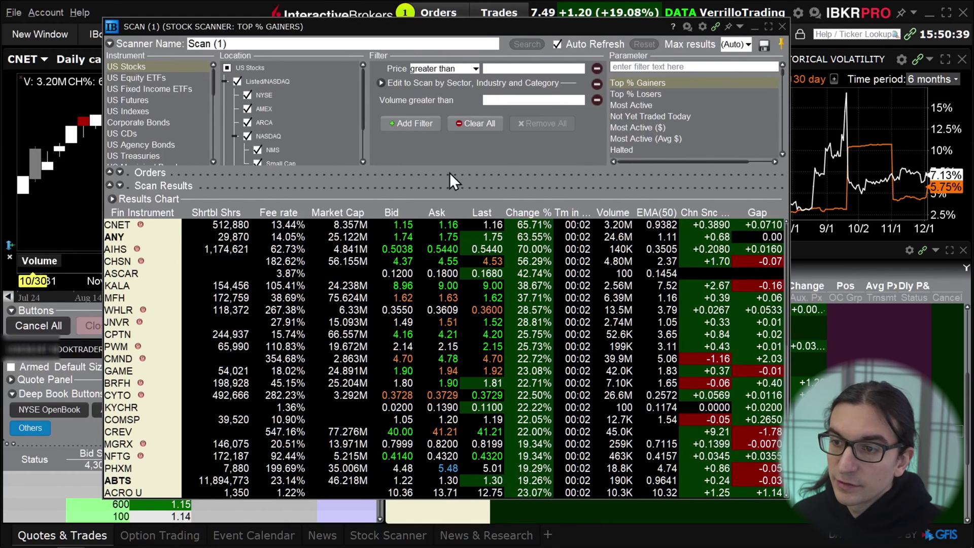
drag(433, 31, 482, 44)
click(51, 33)
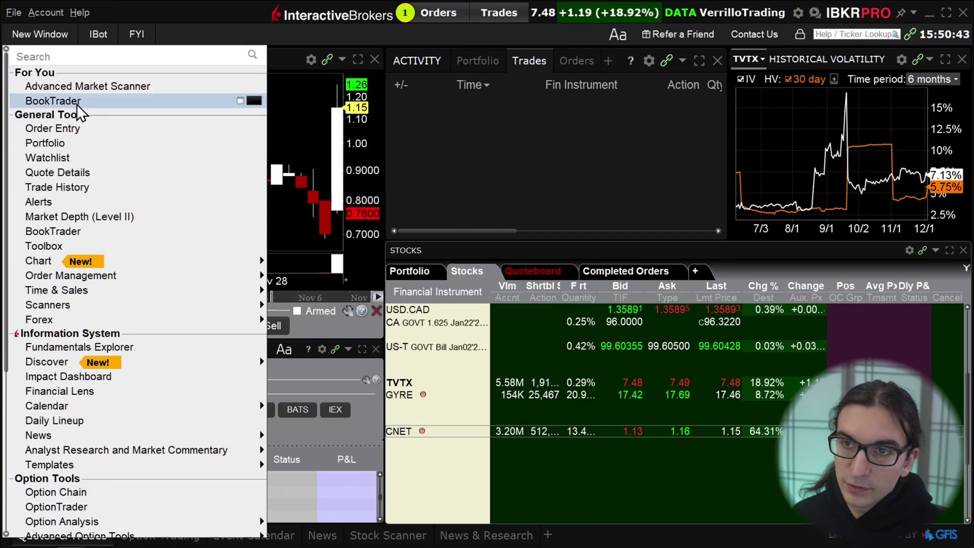
click(327, 318)
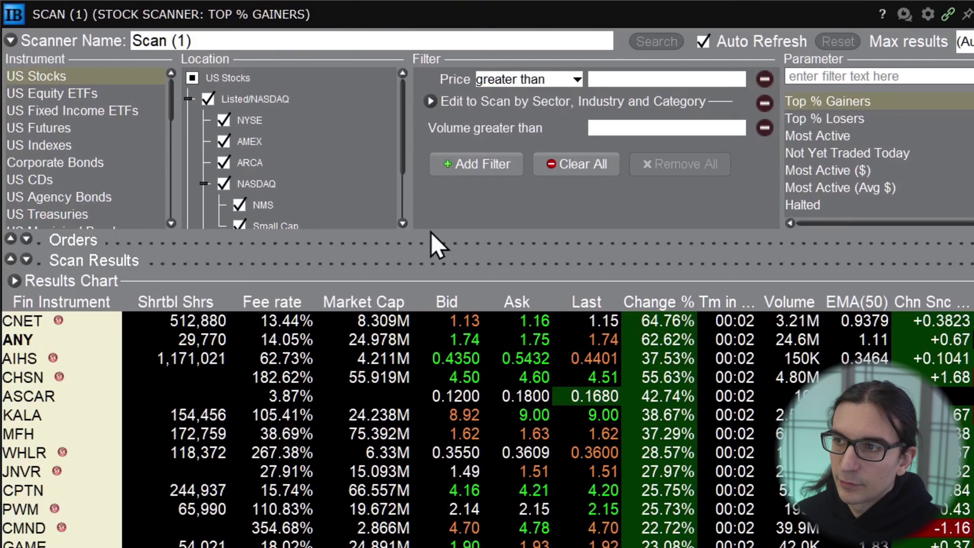
- Select US Stocks as the scanner instrument and switch the NASDAQ Small Cap location off and back on
click(72, 74)
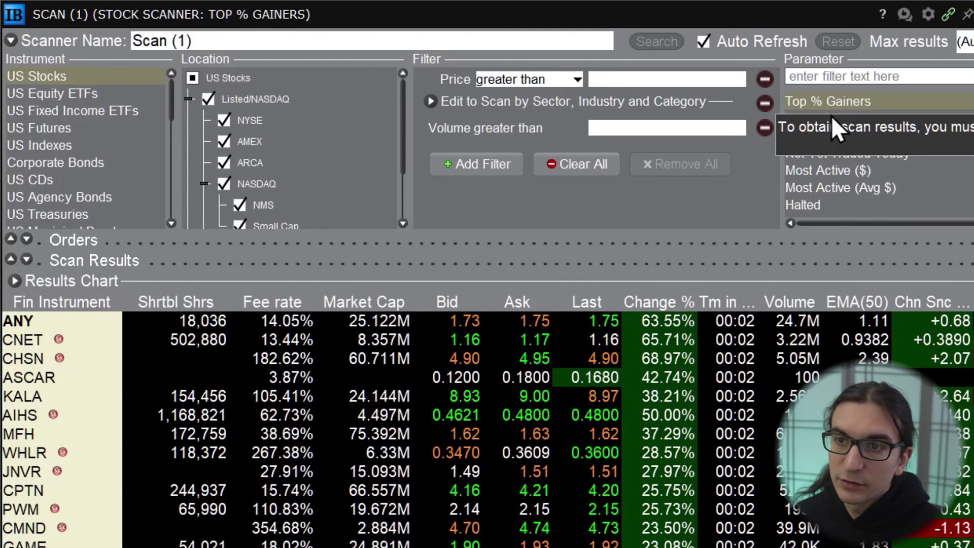
click(71, 79)
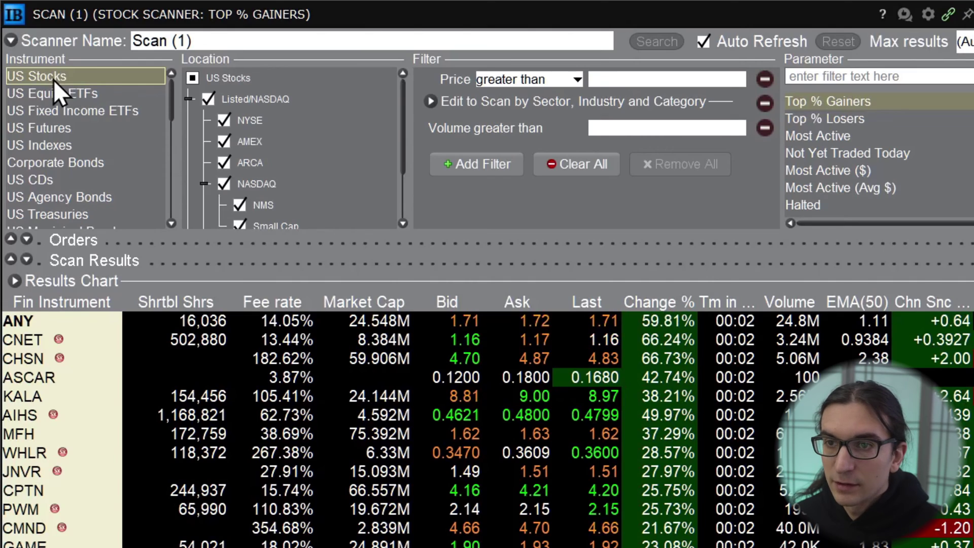
scroll(304, 148, down, 3)
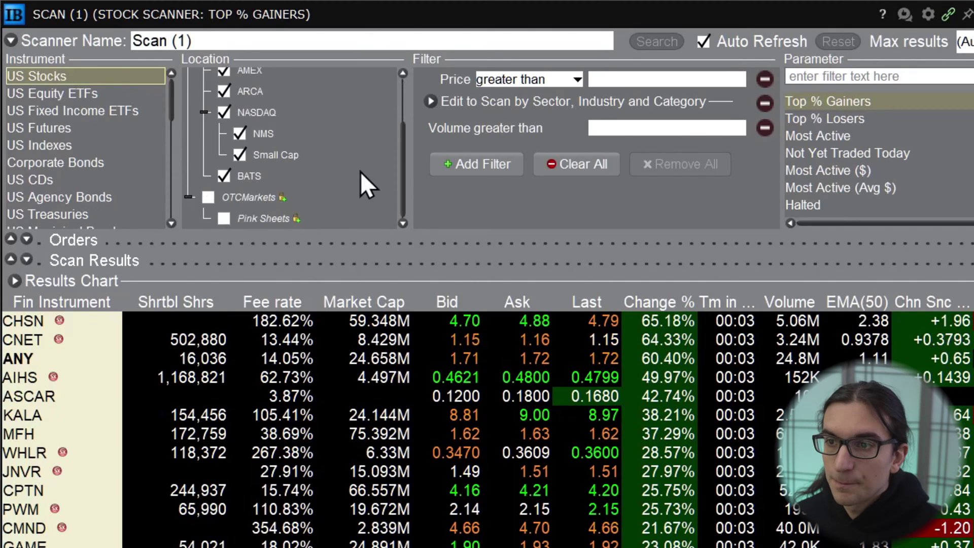
click(241, 154)
click(238, 157)
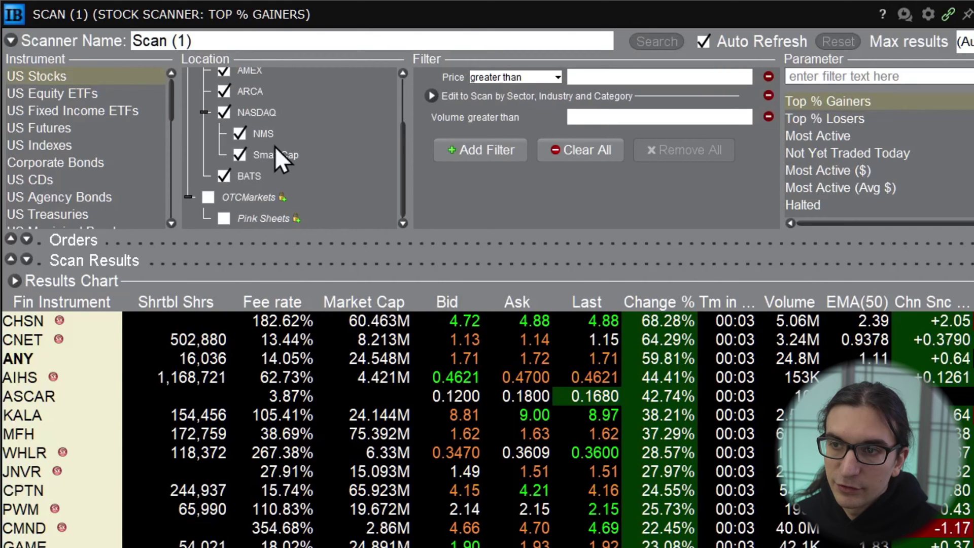
scroll(254, 135, up, 3)
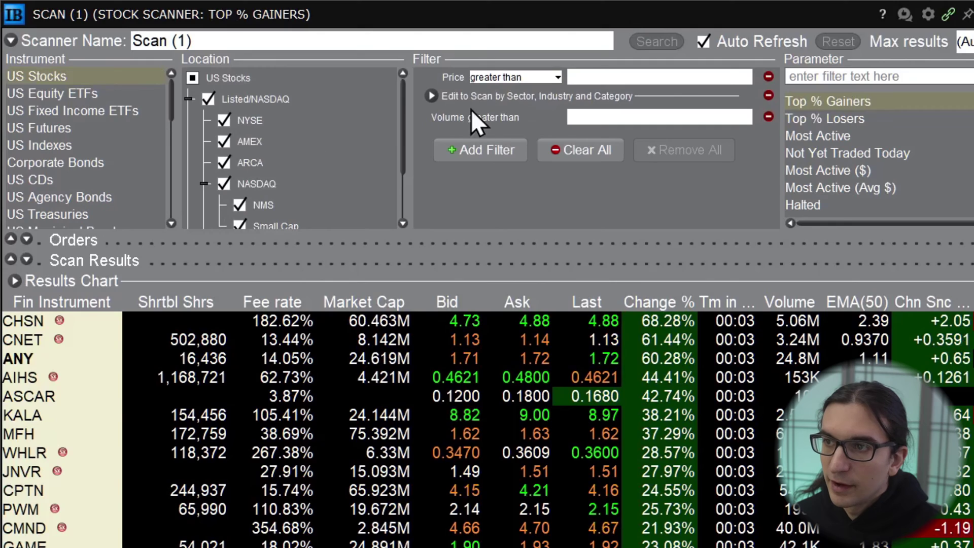
- Set the price filter to greater than 5 and choose Top % Losers as the scan parameter
click(598, 75)
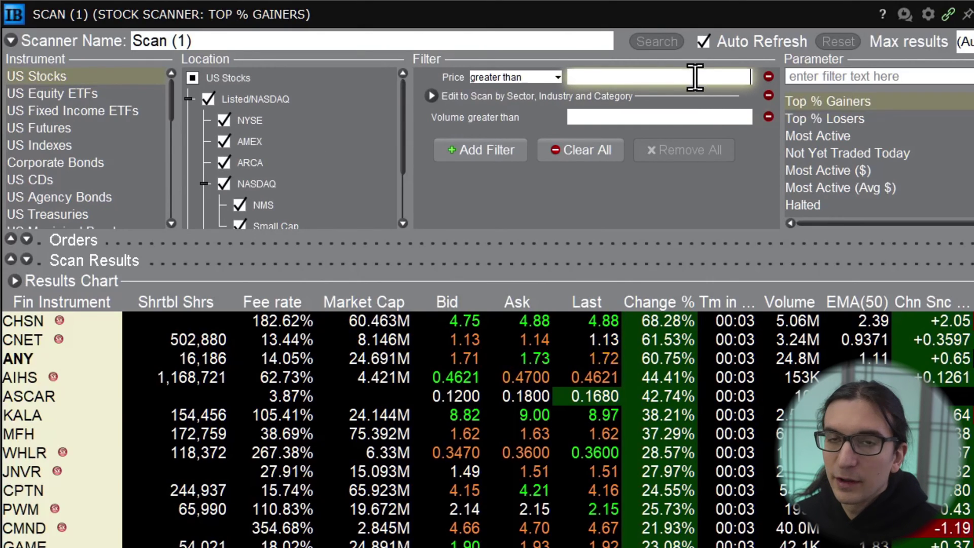
text(5)
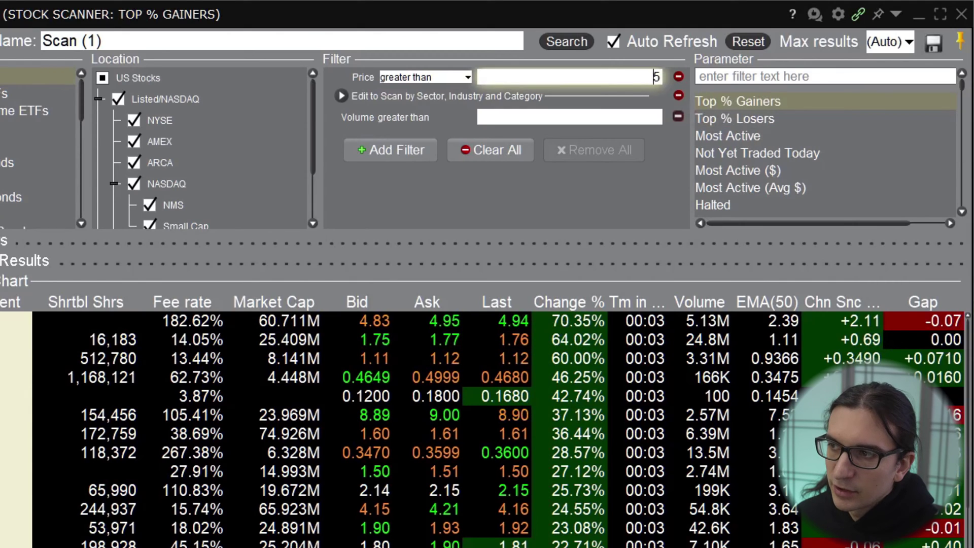
click(772, 100)
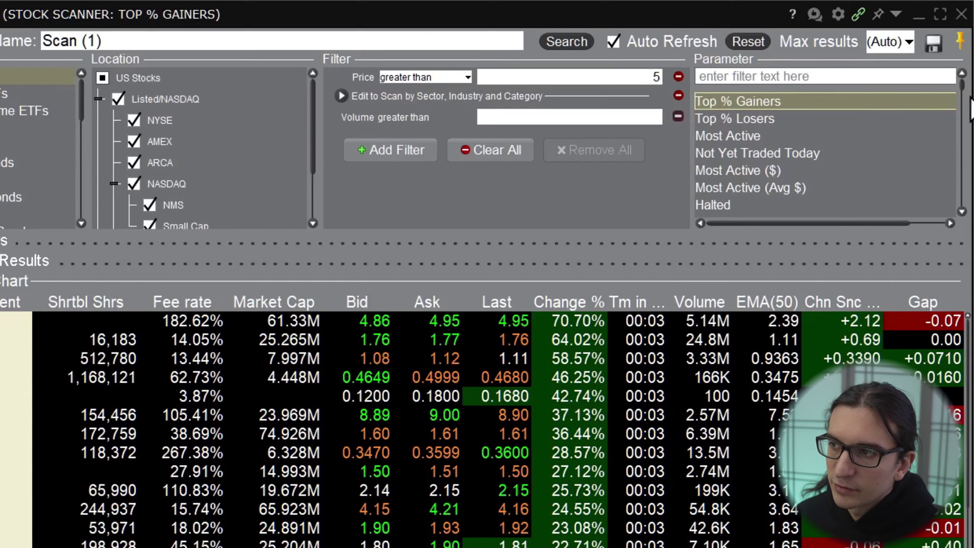
click(732, 120)
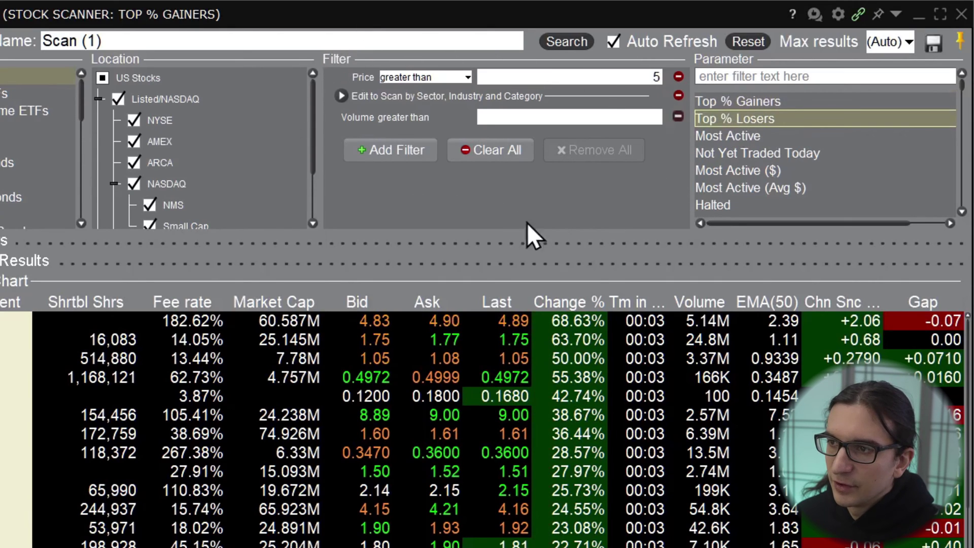
- Add the EMA(50), Shares Available, Change Since Open (%) and Gap (%) filters to the scan
click(376, 158)
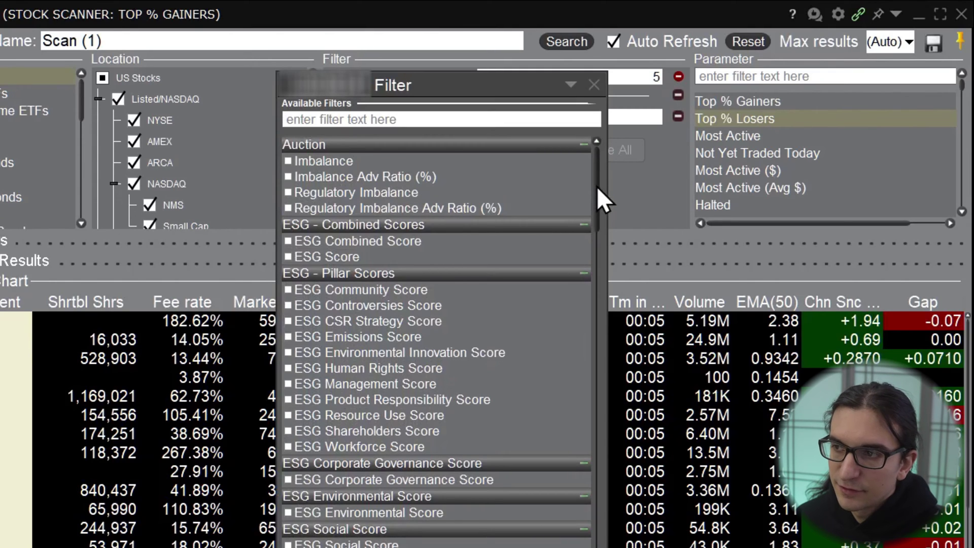
drag(597, 187, 615, 340)
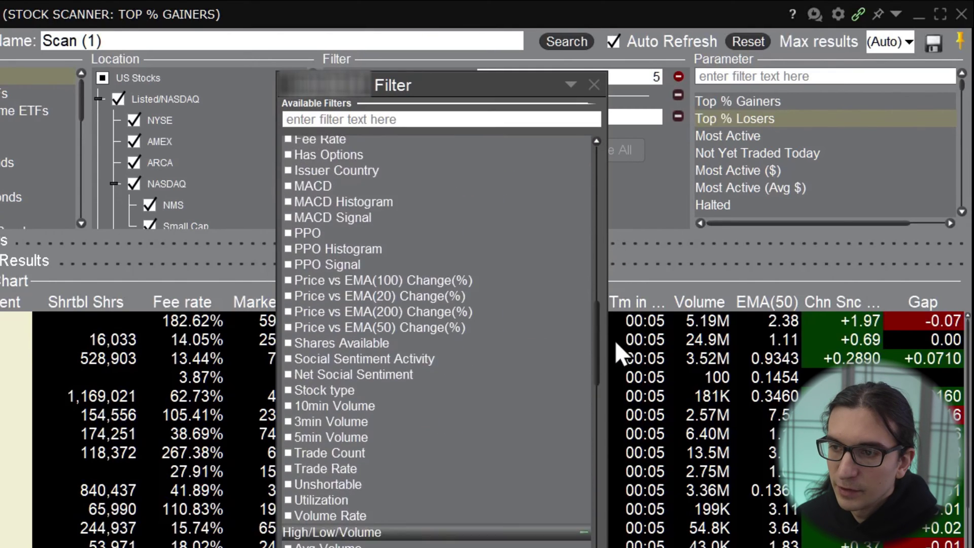
scroll(366, 312, up, 10)
scroll(367, 312, down, 8)
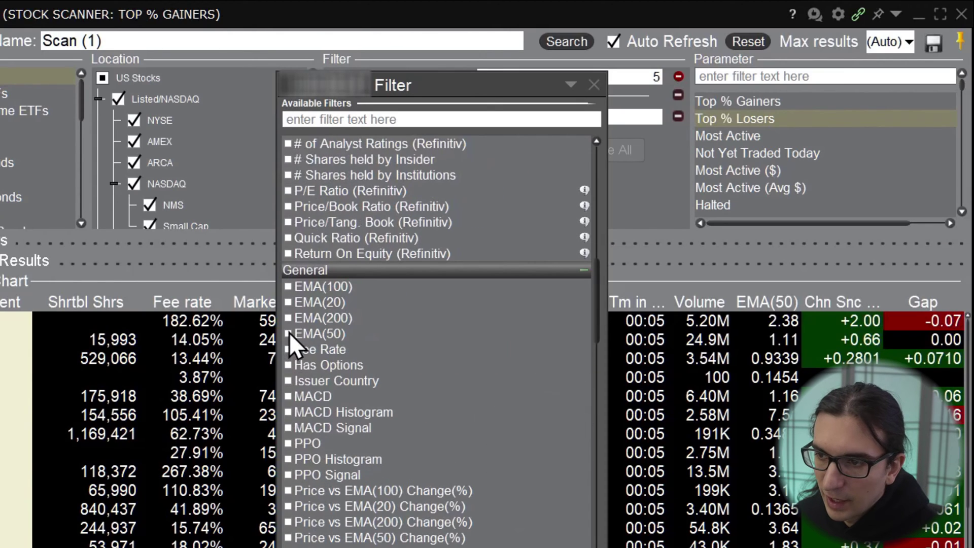
click(288, 334)
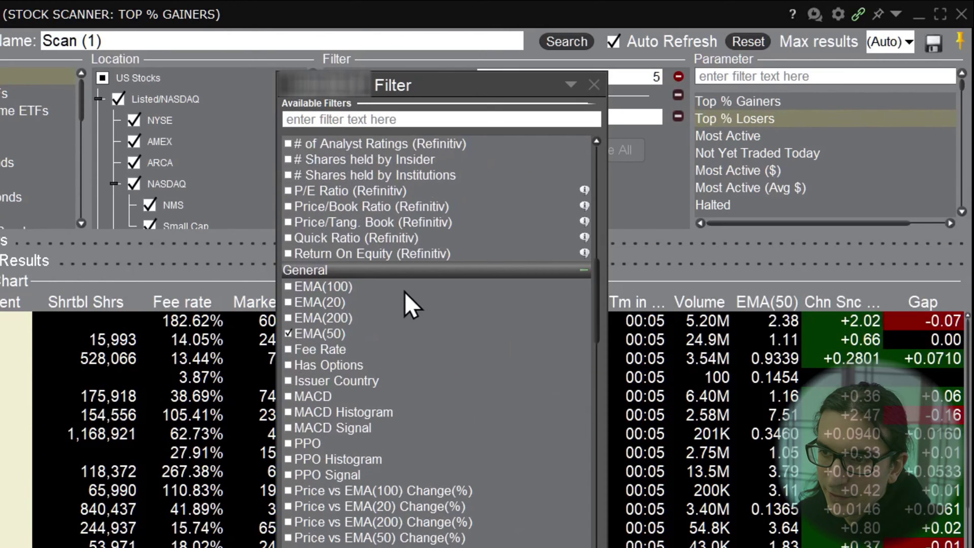
scroll(404, 294, down, 3)
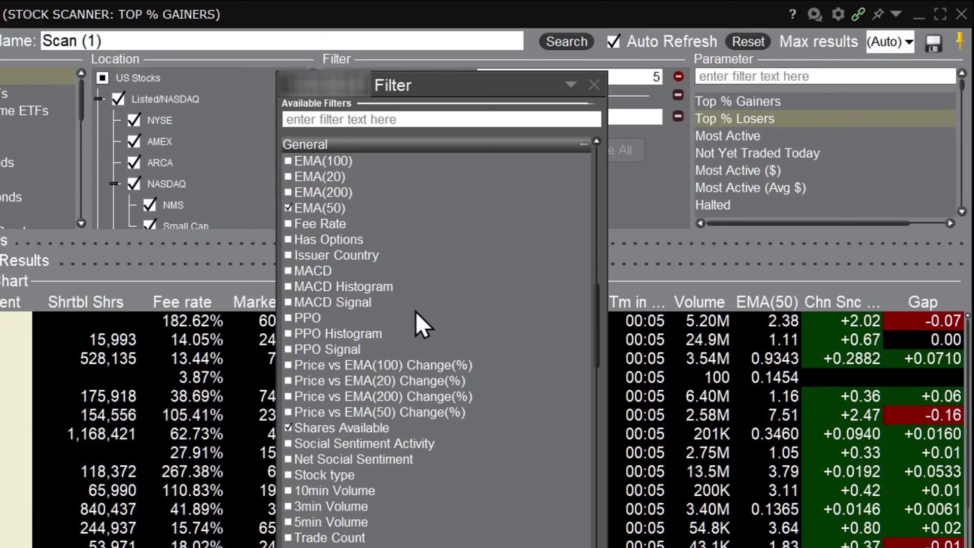
scroll(373, 369, down, 2)
scroll(372, 369, down, 10)
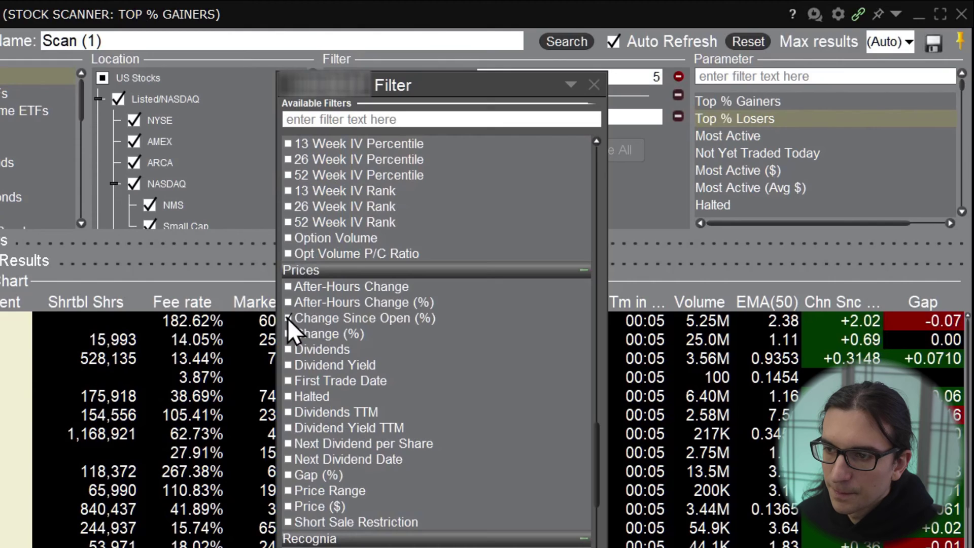
scroll(288, 318, down, 2)
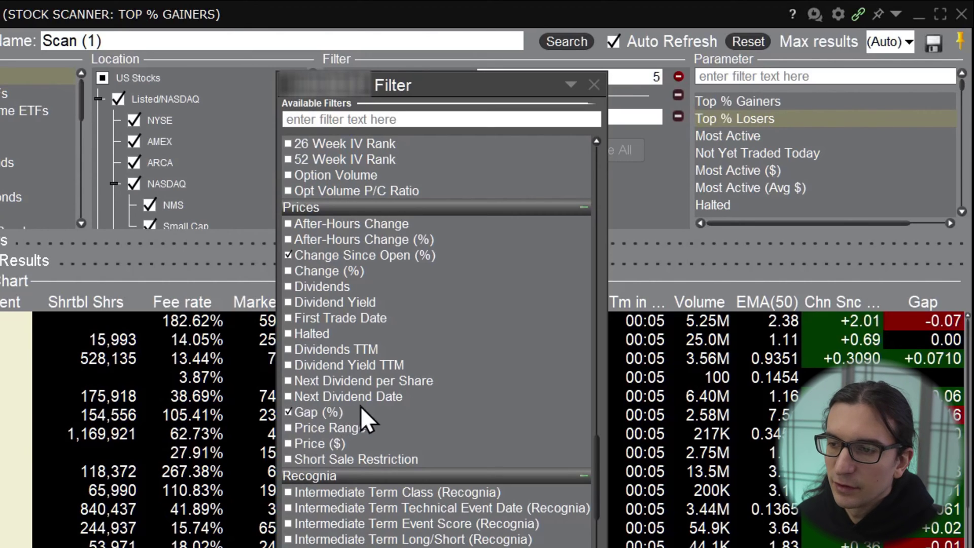
scroll(361, 406, down, 6)
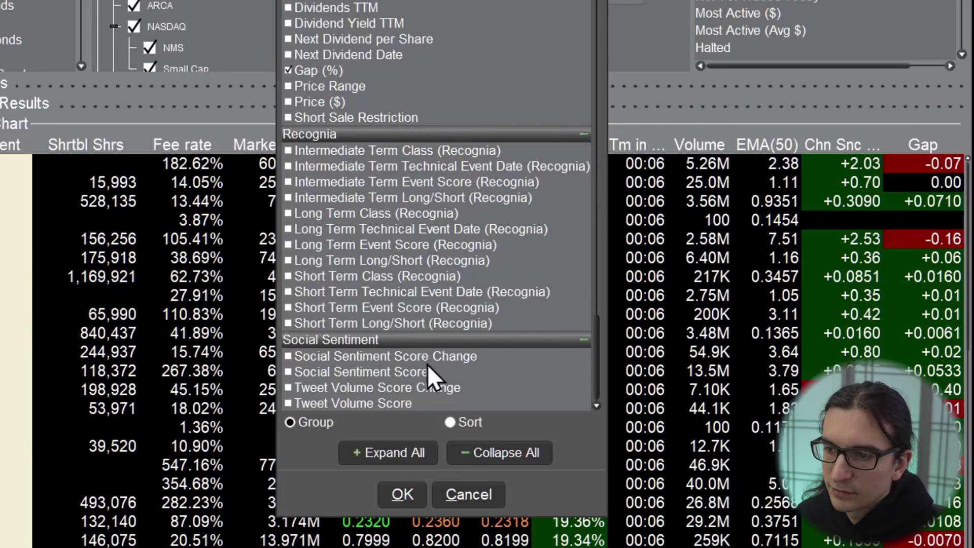
click(413, 496)
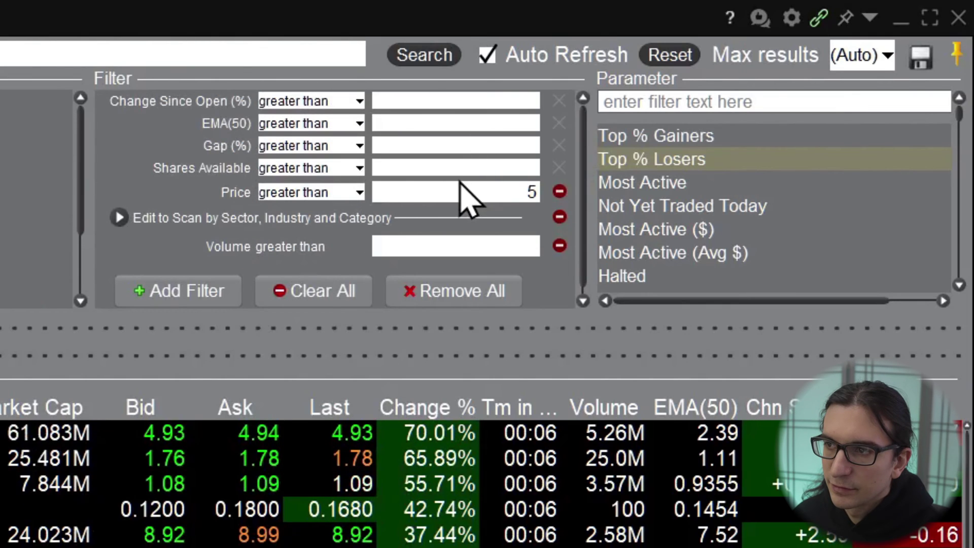
- Set the Change Since Open (%) filter to less than 1 and run the scan
click(469, 102)
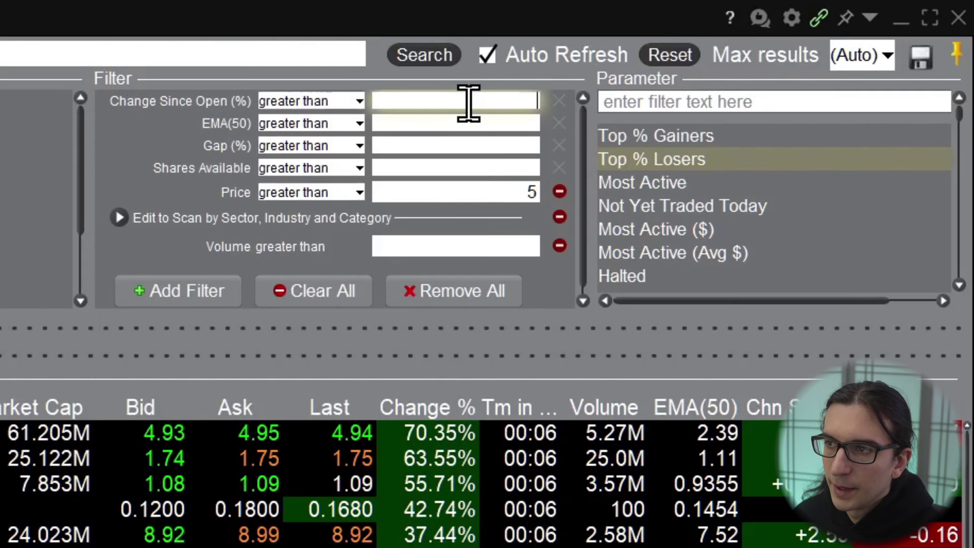
click(522, 125)
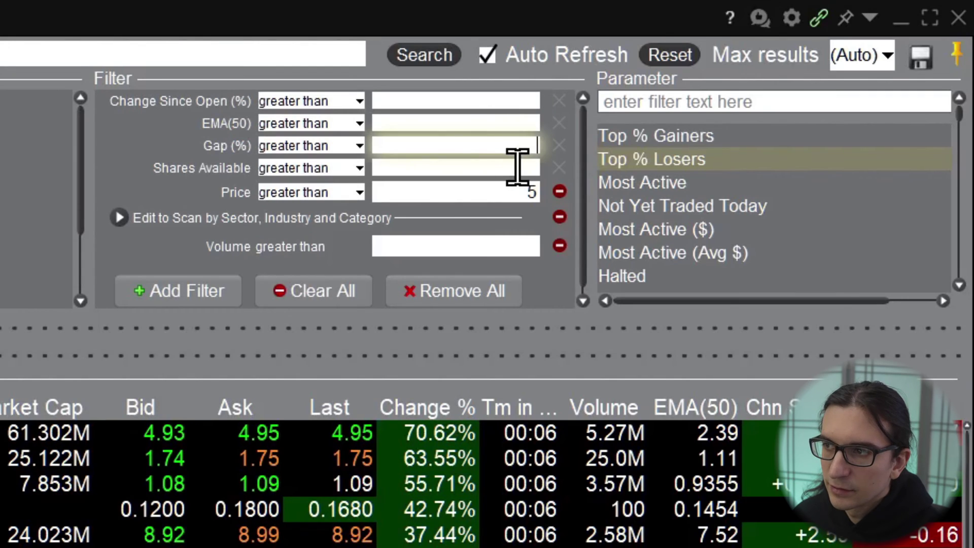
click(511, 97)
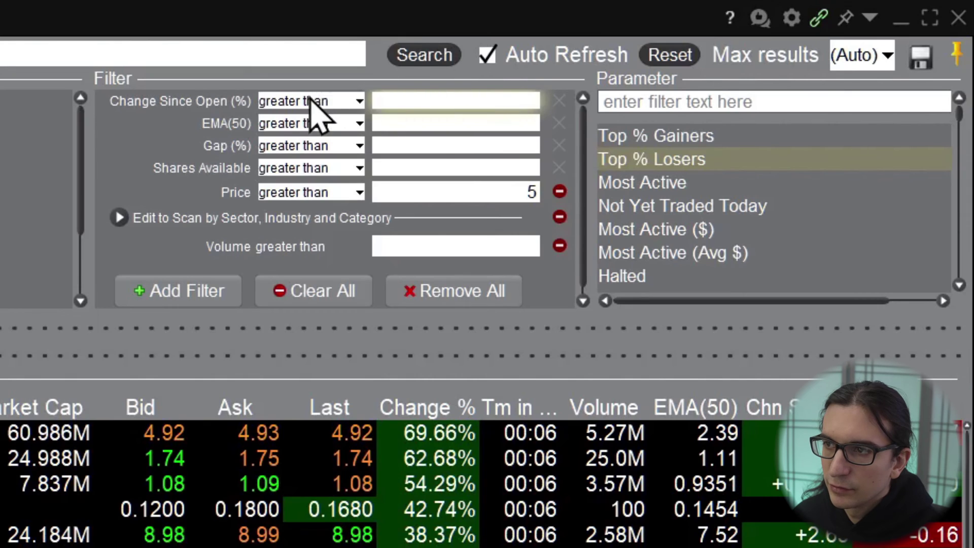
click(333, 101)
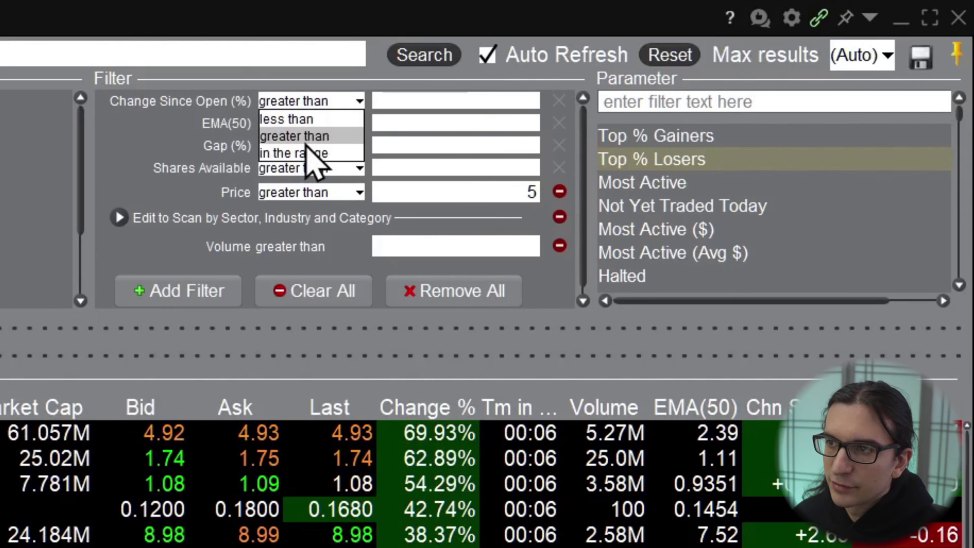
click(289, 119)
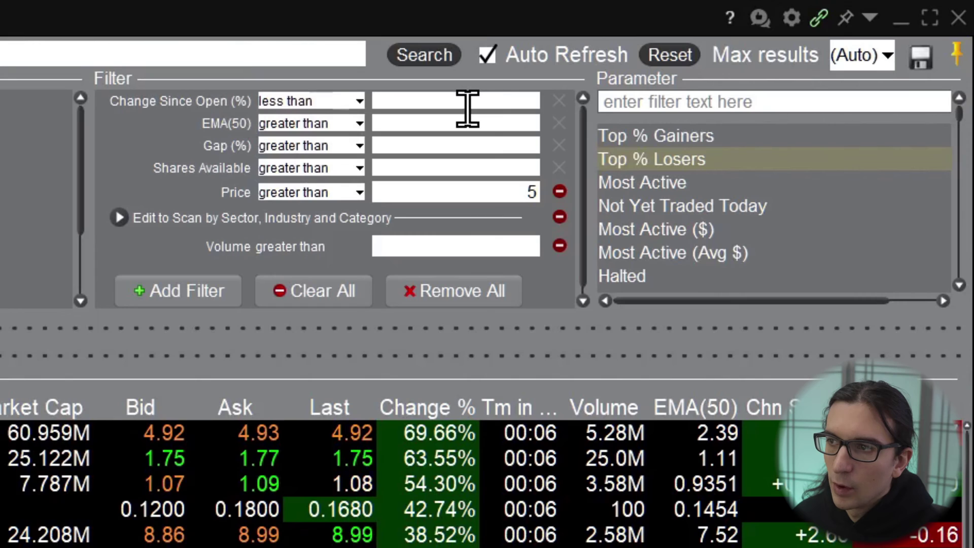
click(491, 100)
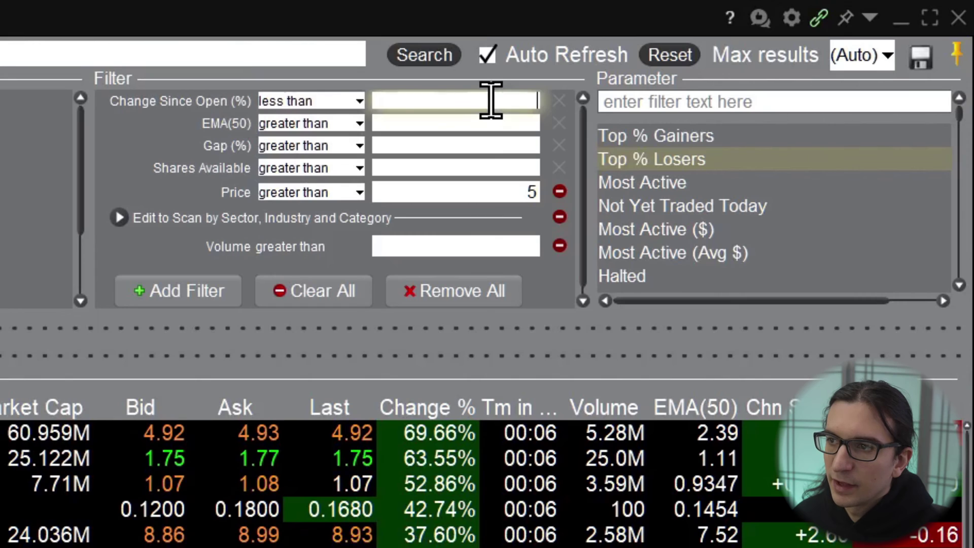
click(358, 102)
click(311, 121)
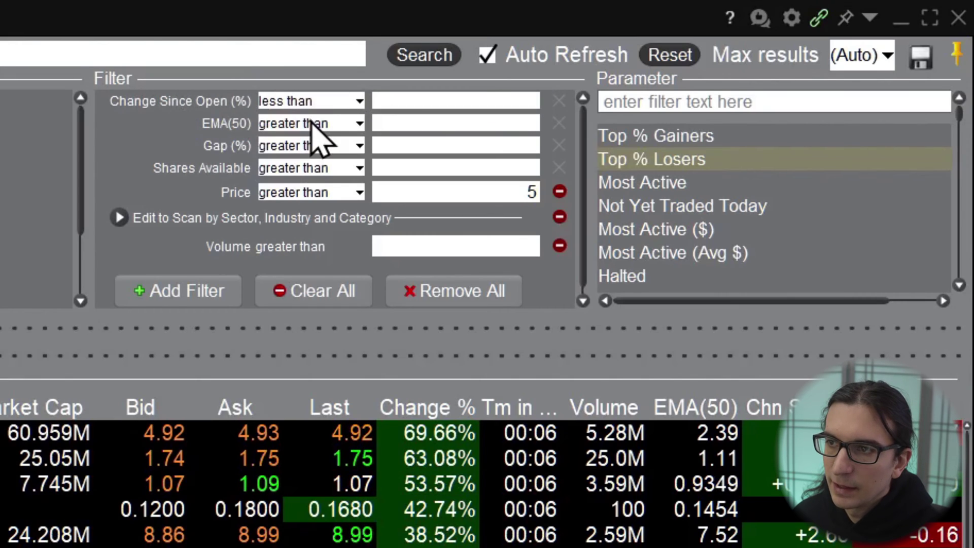
click(493, 102)
text(1)
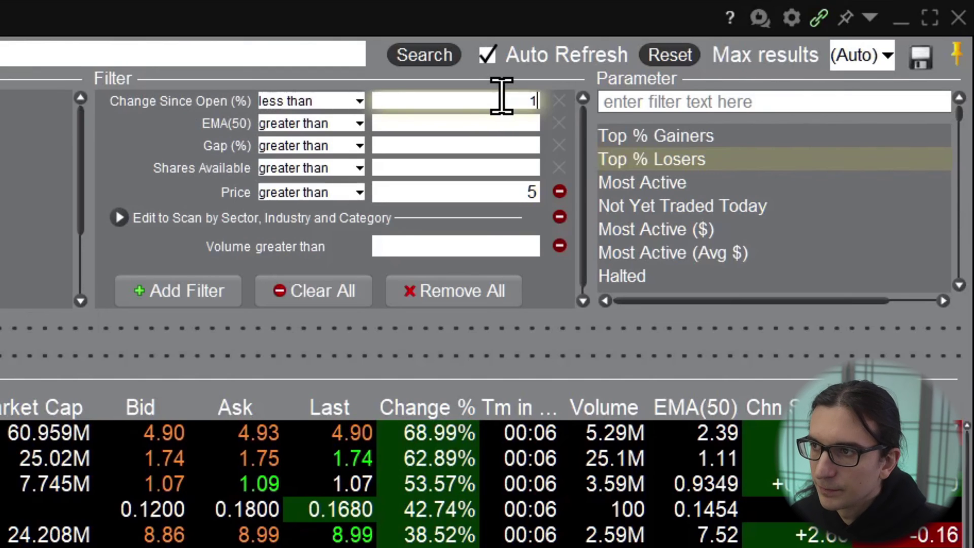
click(428, 58)
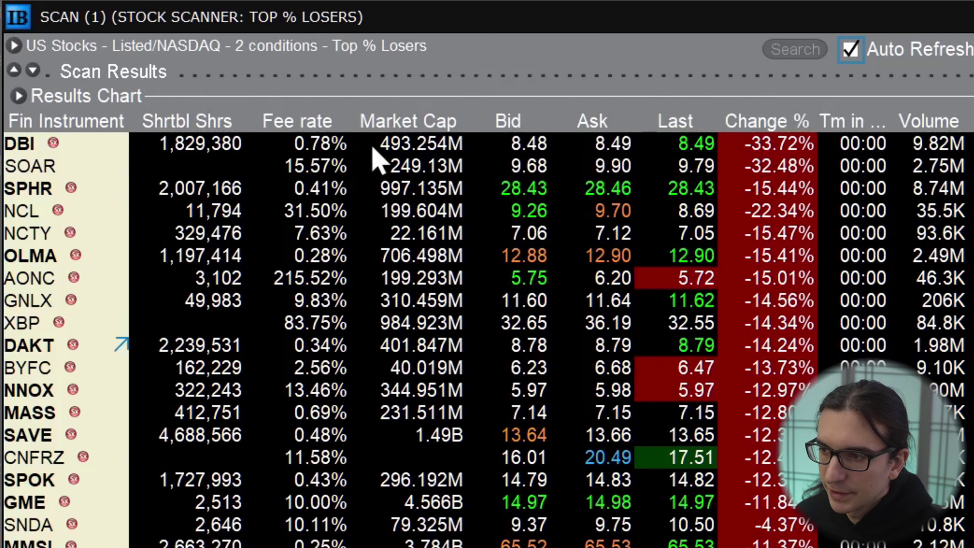
- Reopen the scan settings and set the Gap (%) filter to less than 3
click(13, 46)
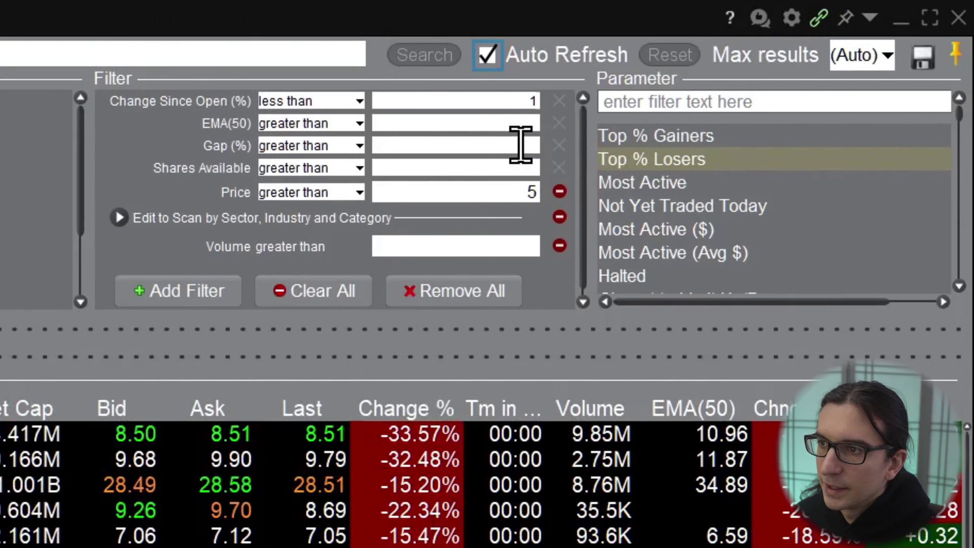
click(521, 146)
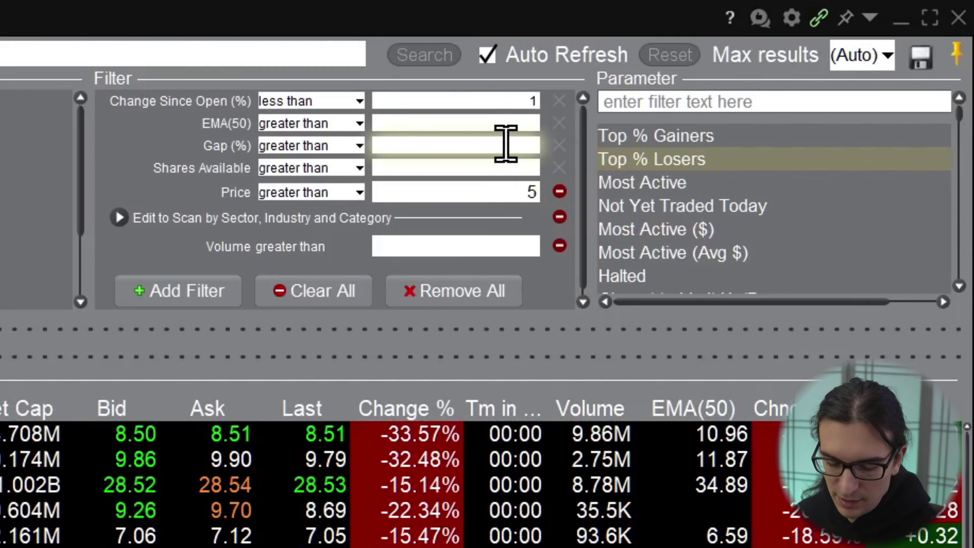
text(3)
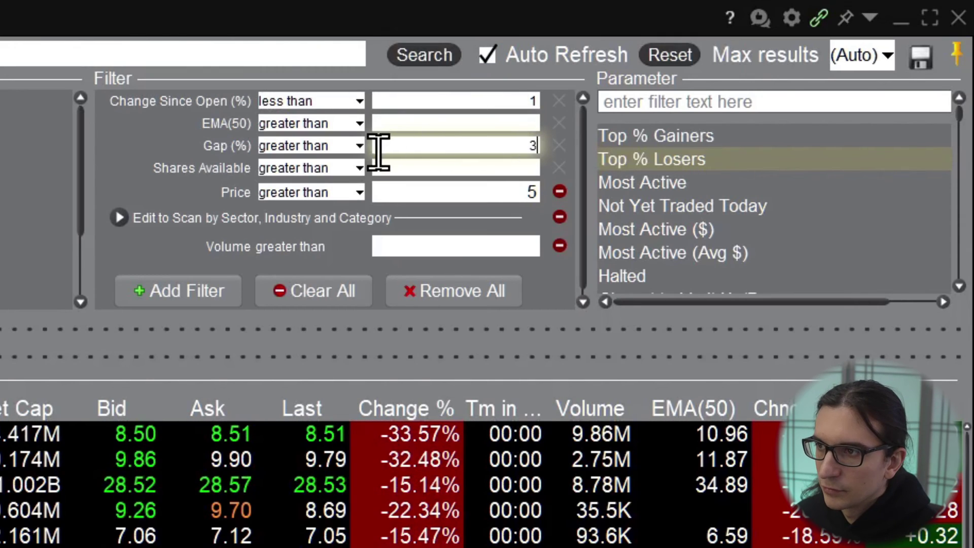
click(359, 146)
click(321, 166)
- Require more than 1000000 shares available and a volume greater than 1M, and run the scan
click(531, 144)
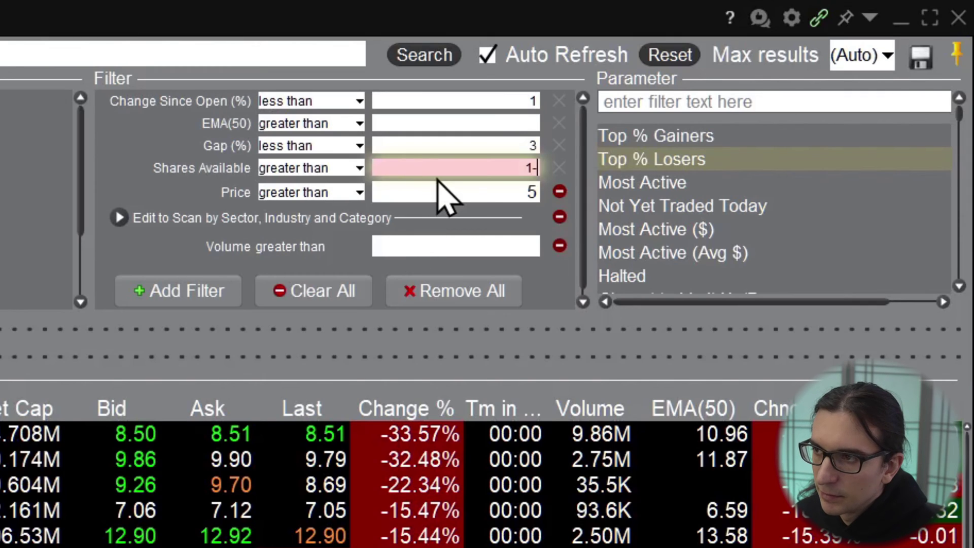
text(000000)
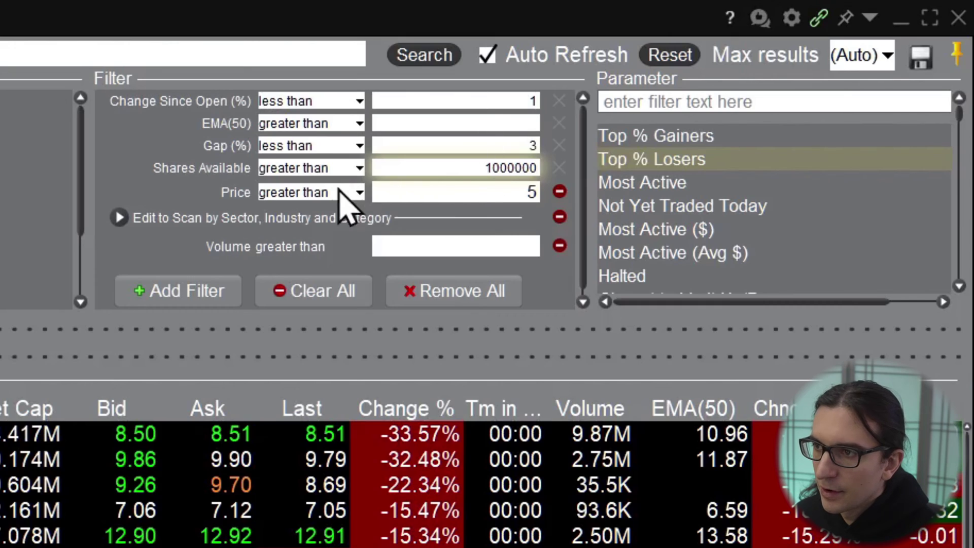
click(469, 248)
text(10)
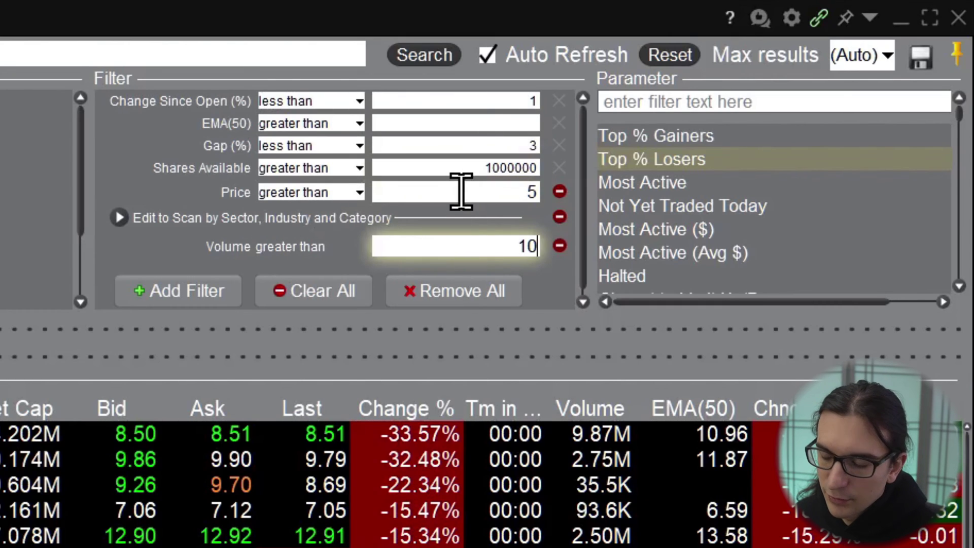
text(M)
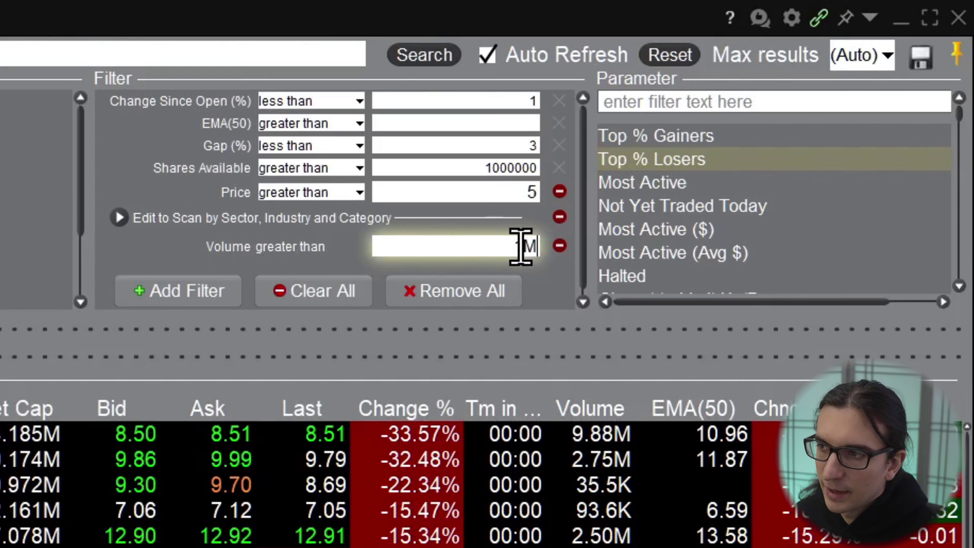
click(432, 55)
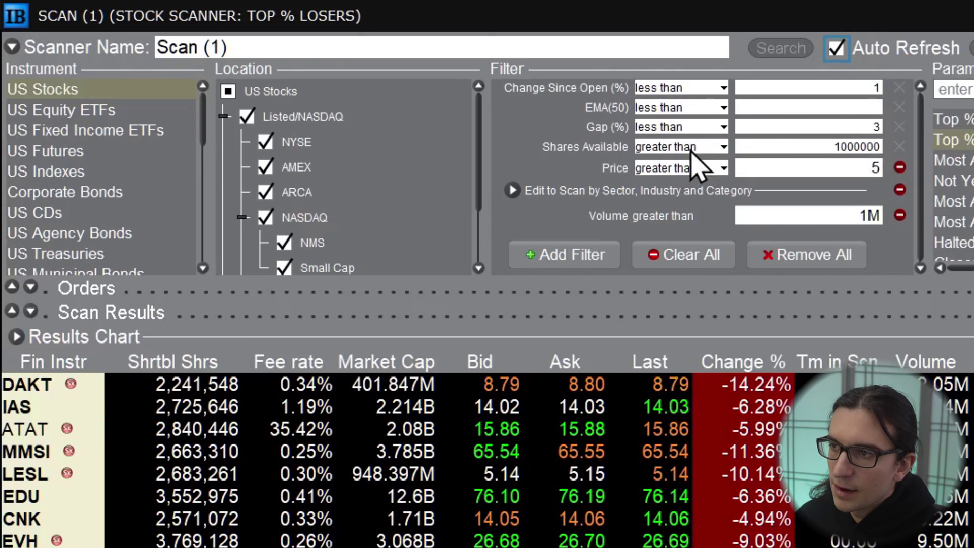
- Limit the scan to a maximum of 20 results and rerun it
click(723, 127)
click(578, 121)
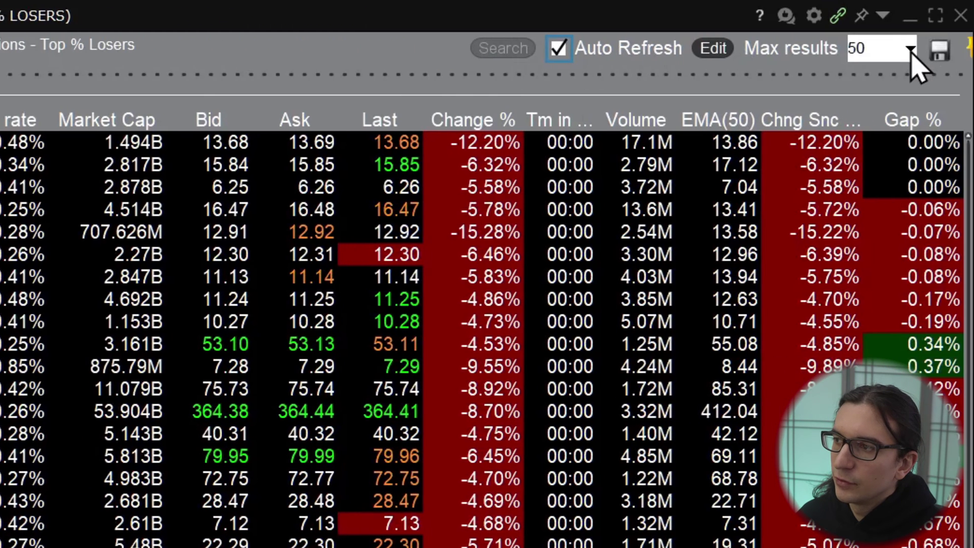
click(911, 49)
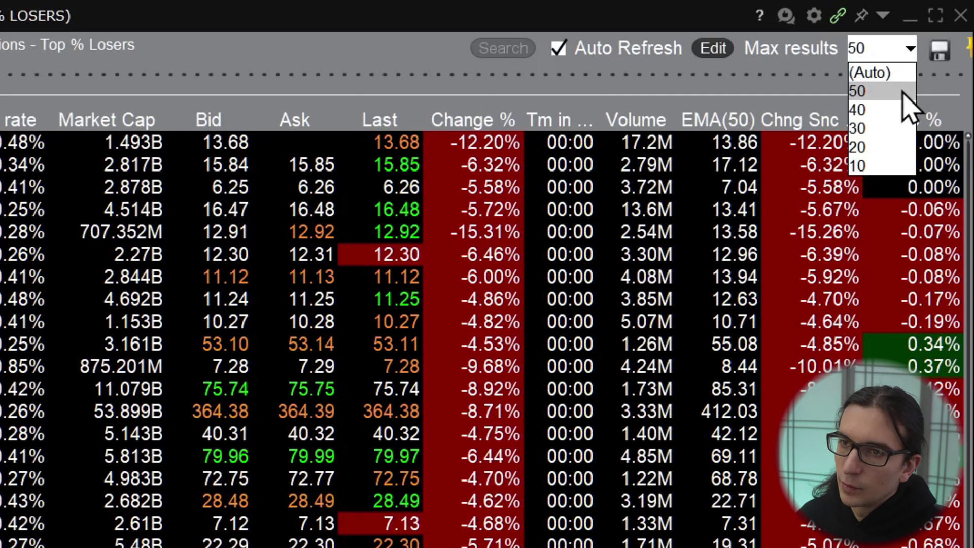
click(886, 148)
click(502, 51)
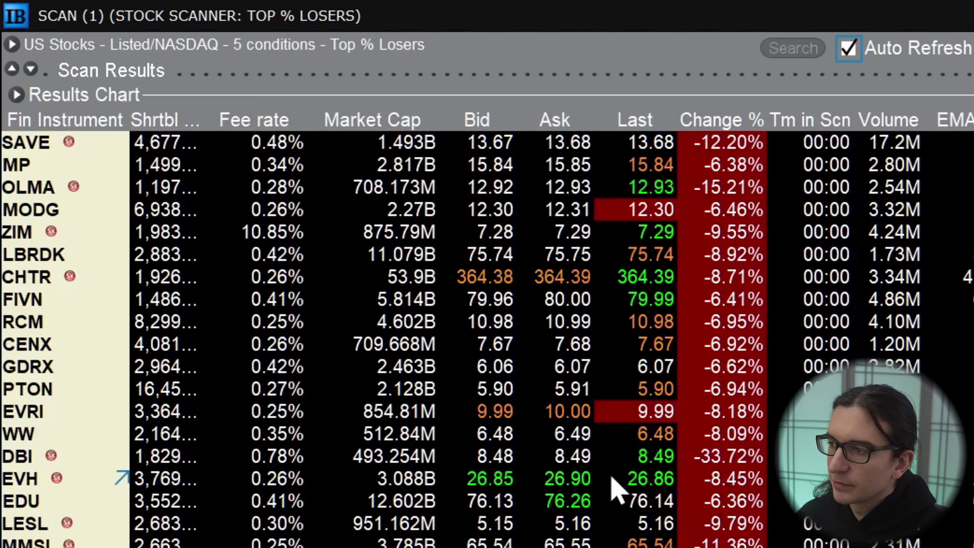
- Sort the scan results by Gap % in ascending order, trying the descending order in between
click(912, 126)
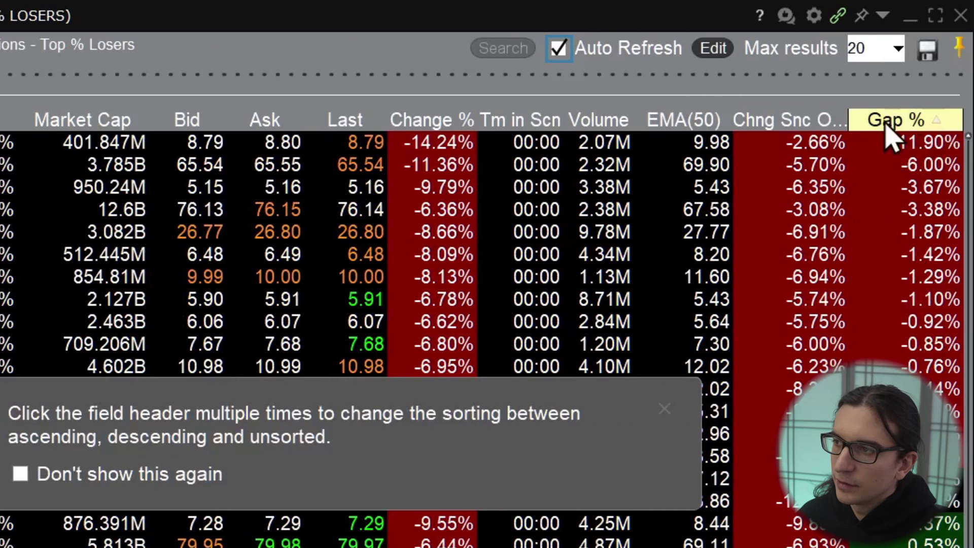
click(913, 122)
click(918, 129)
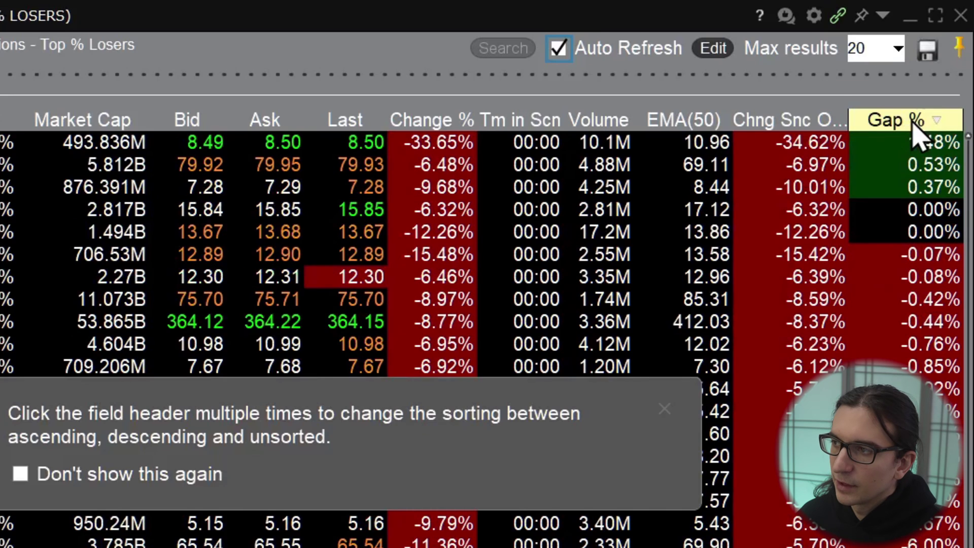
click(911, 125)
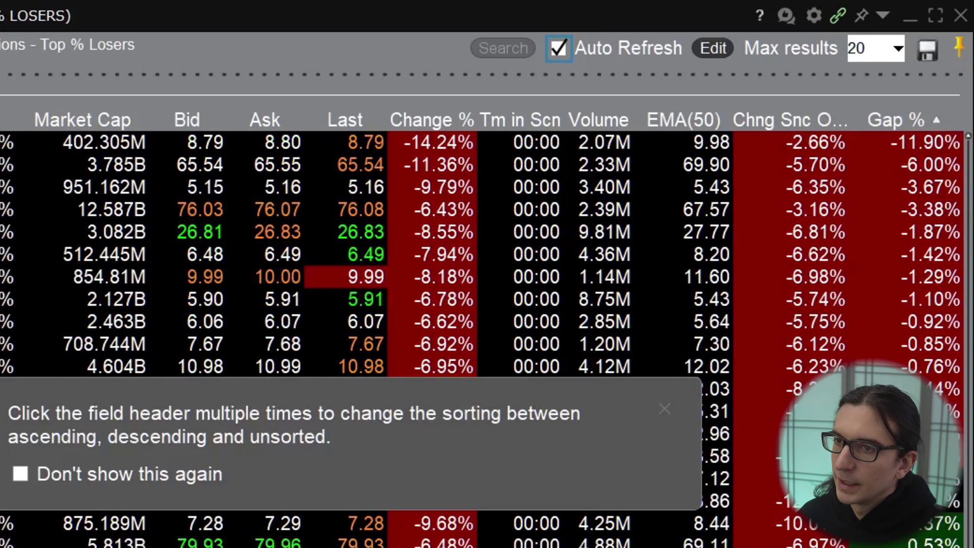
- Display the chart for LESL from the scan results and view its short sale restriction details
click(910, 148)
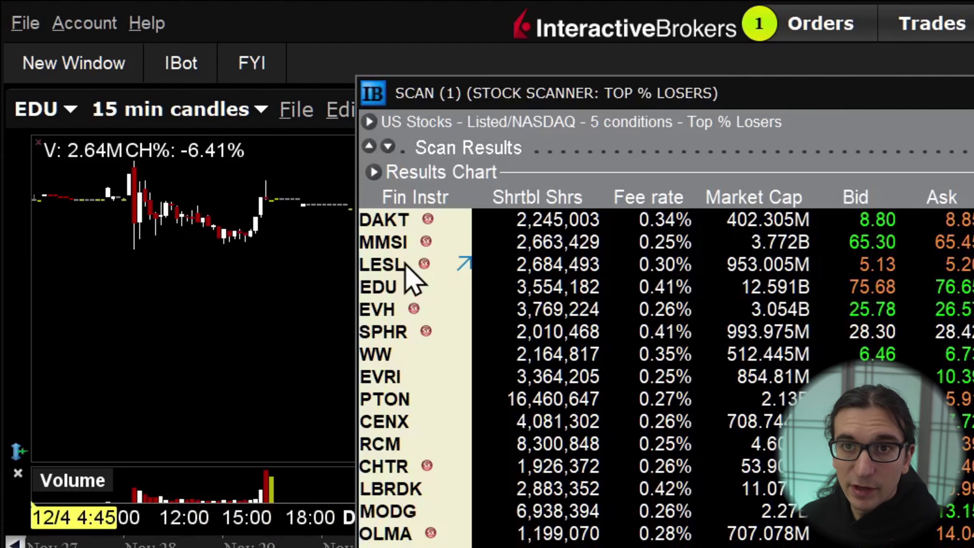
click(405, 265)
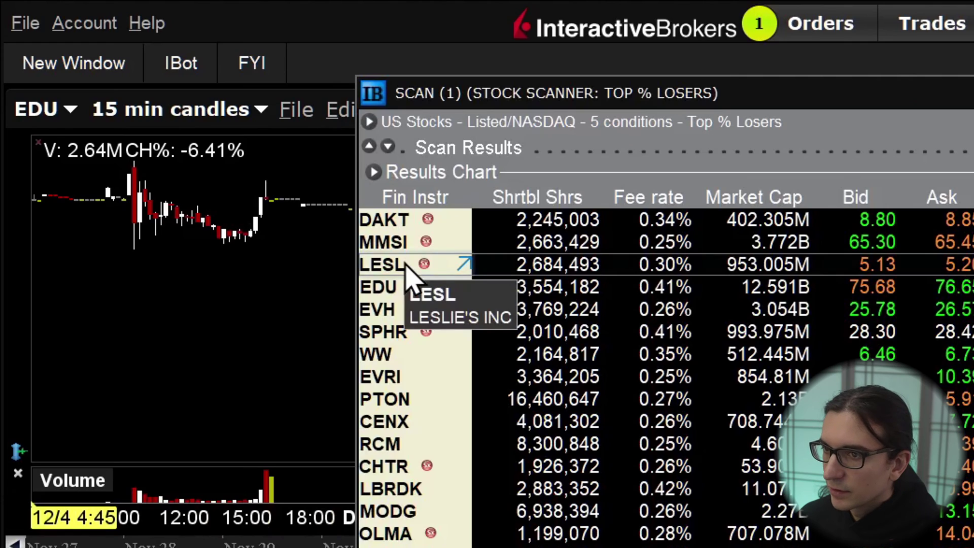
mouse_move(428, 276)
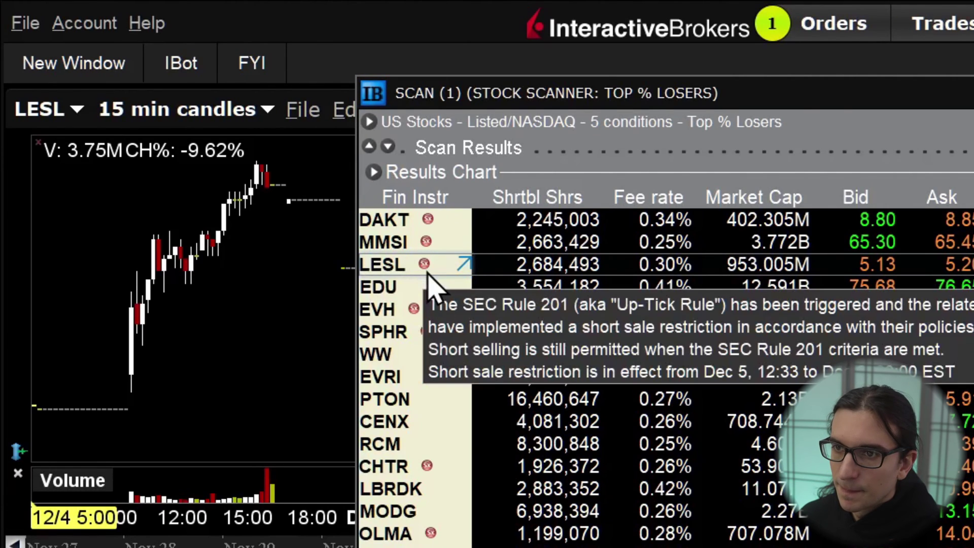
- Review whether the LESL chart's parameters show data outside of regular trading hours, accept the settings, and examine the gap between sessions
click(325, 51)
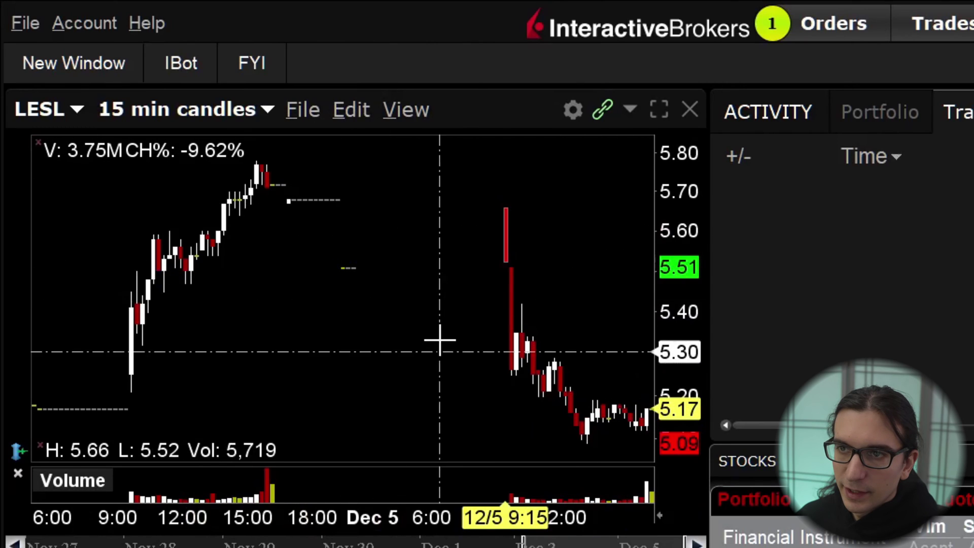
click(345, 117)
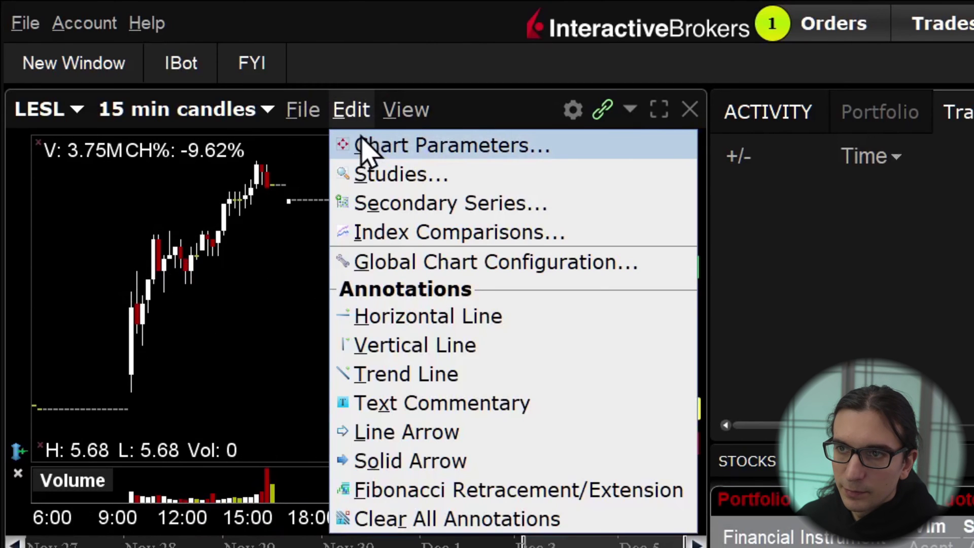
click(362, 144)
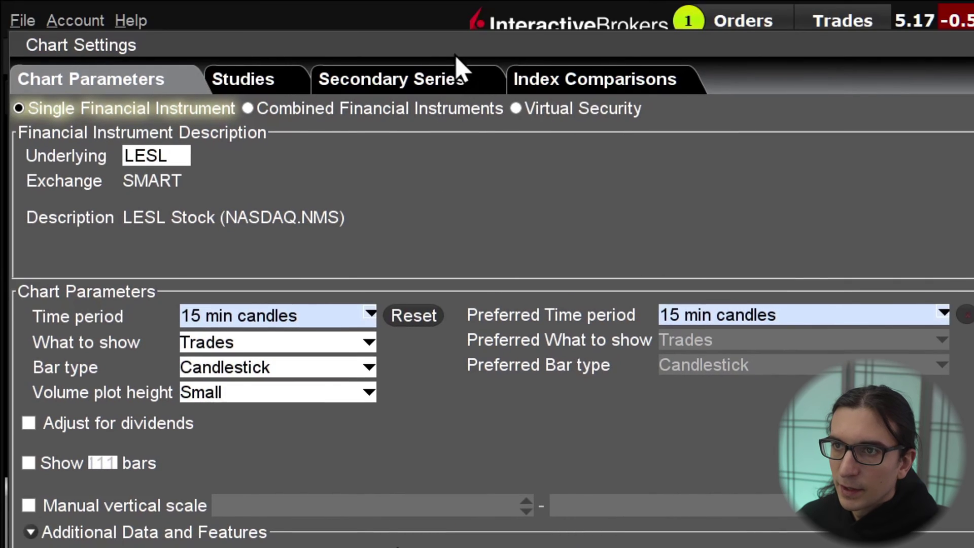
drag(456, 57, 498, 46)
scroll(766, 392, down, 5)
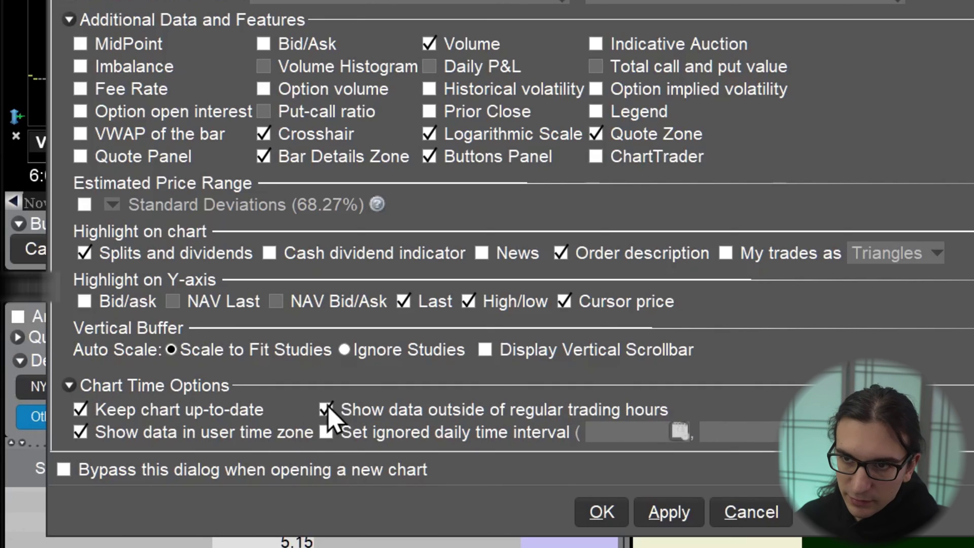
click(604, 511)
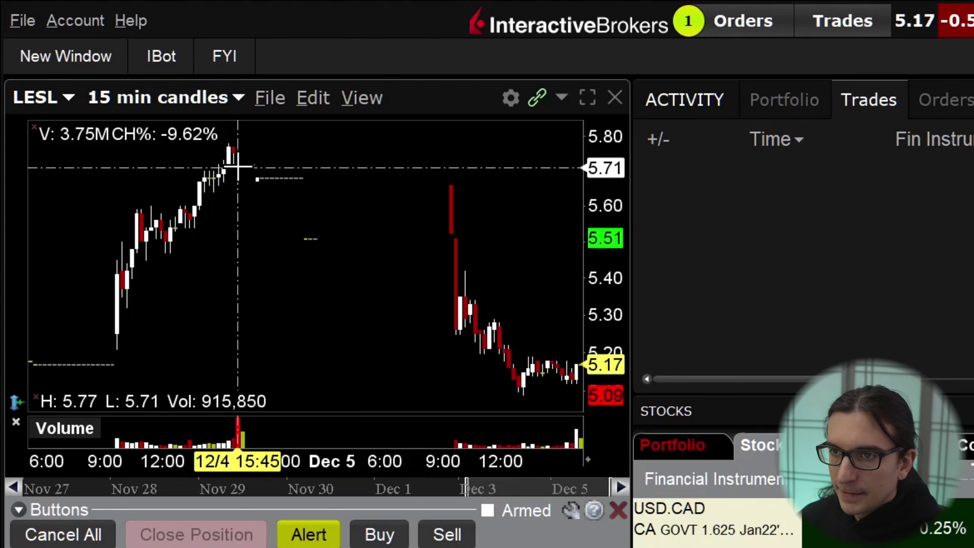
scroll(398, 185, up, 2)
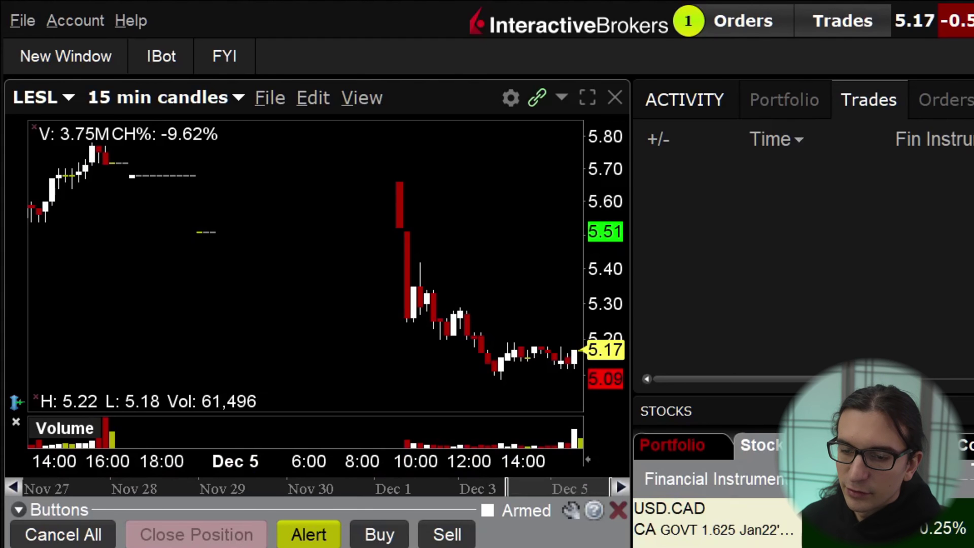
- Examine the available scanner filters in the ESG, Fundamentals and General groups, including the EMA, MACD and PPO options
key(alt+Tab)
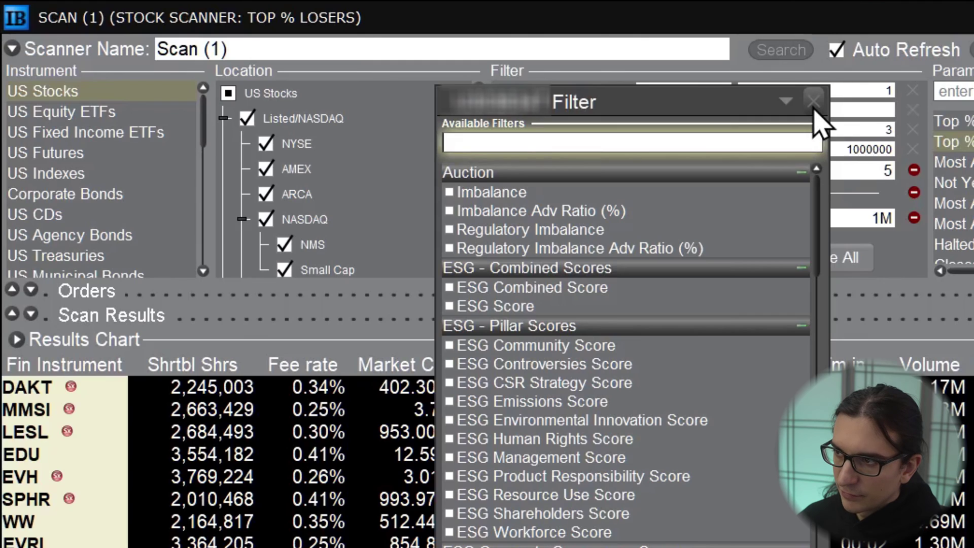
scroll(634, 375, down, 10)
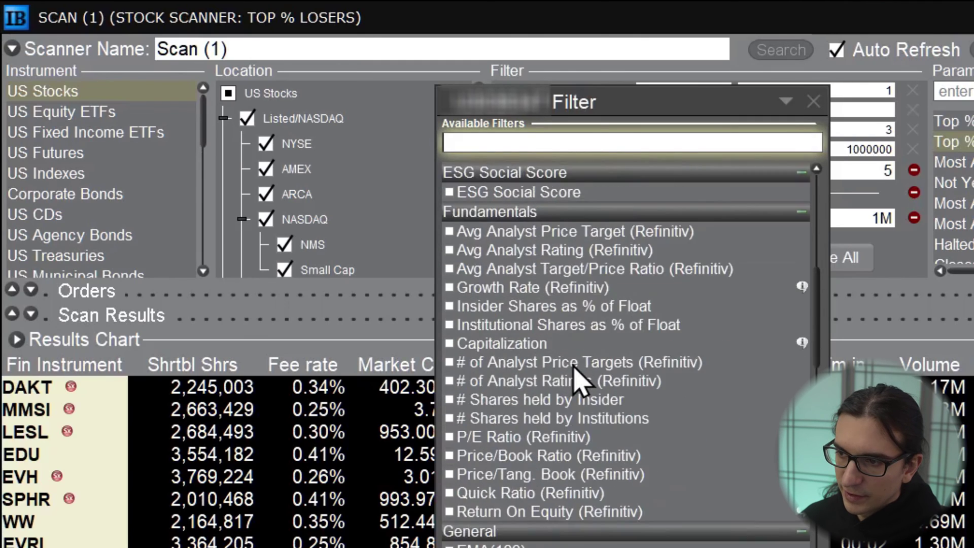
scroll(503, 320, down, 1)
scroll(475, 385, down, 1)
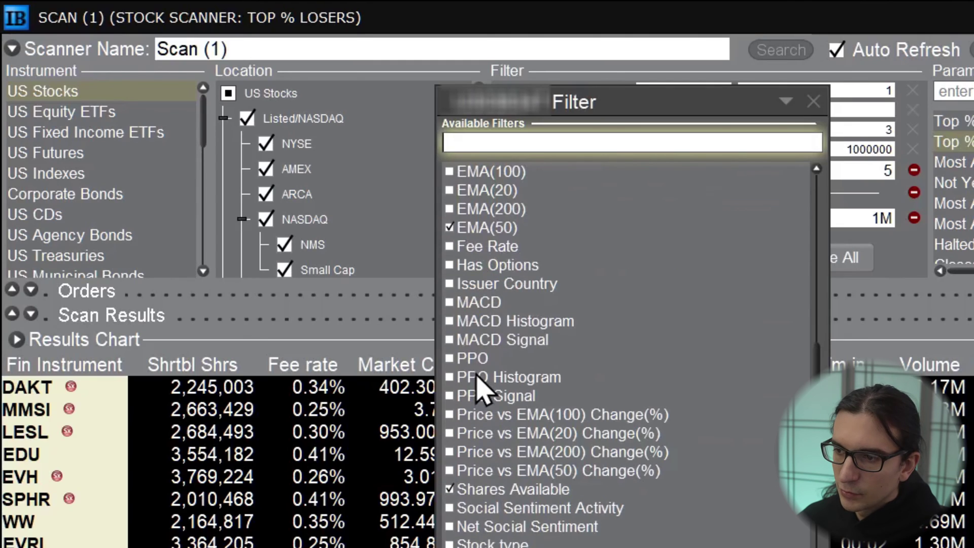
scroll(516, 359, down, 3)
scroll(522, 374, up, 5)
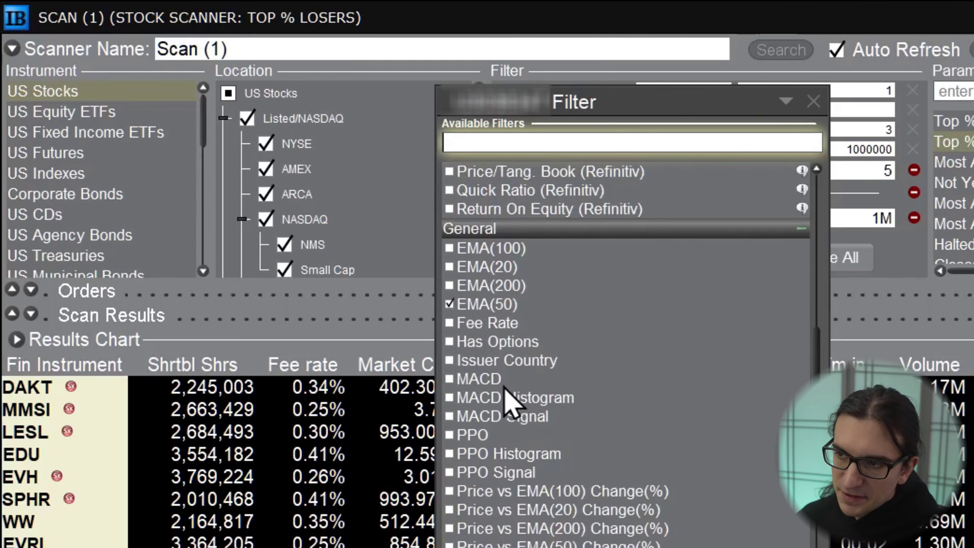
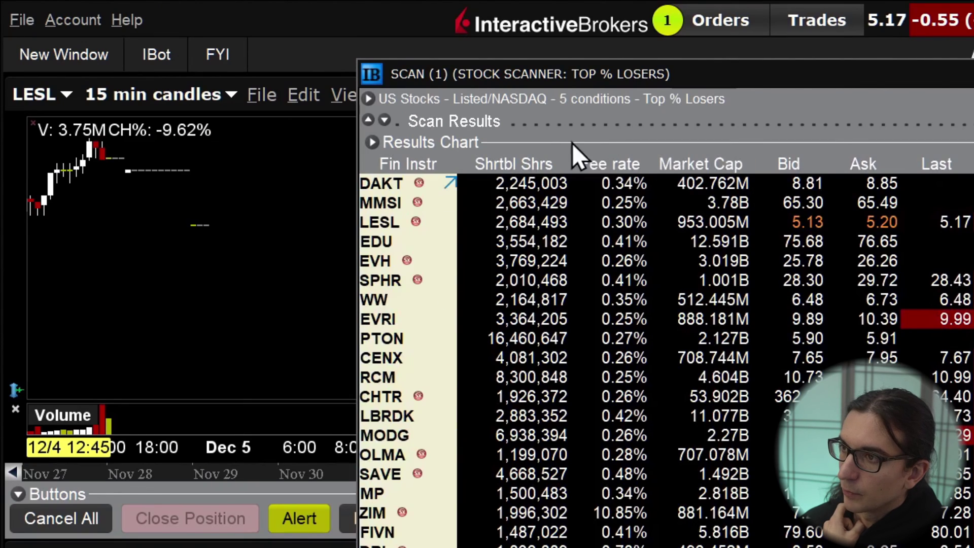
- Display the chart for MMSI from the scan results and set it to daily candles
click(403, 206)
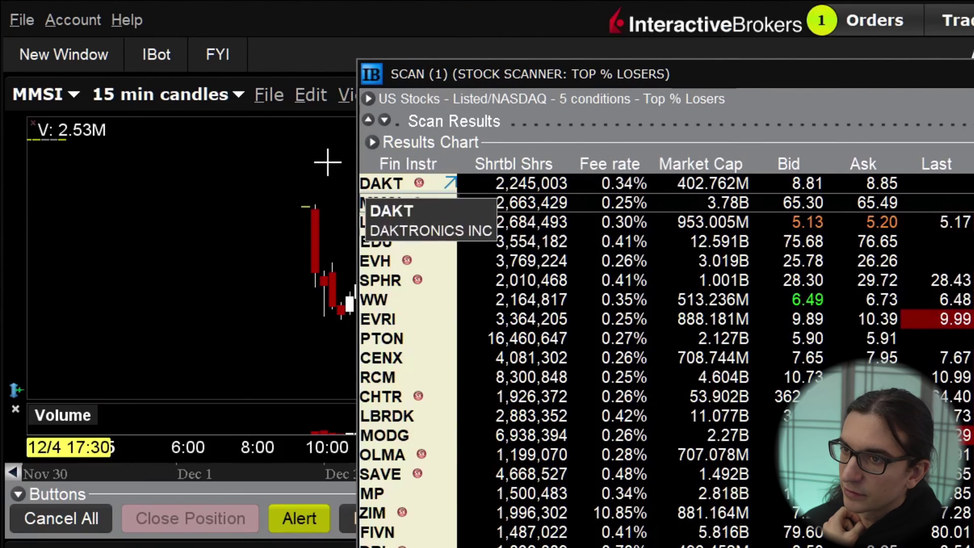
click(205, 95)
click(152, 285)
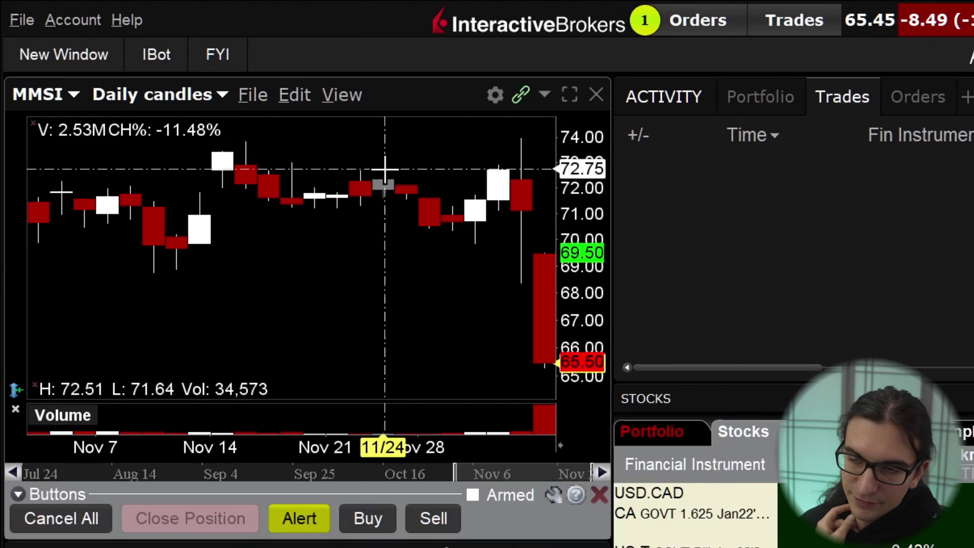
- Add the Exponential Moving Avg. study to the daily chart and accept the chart settings
click(287, 96)
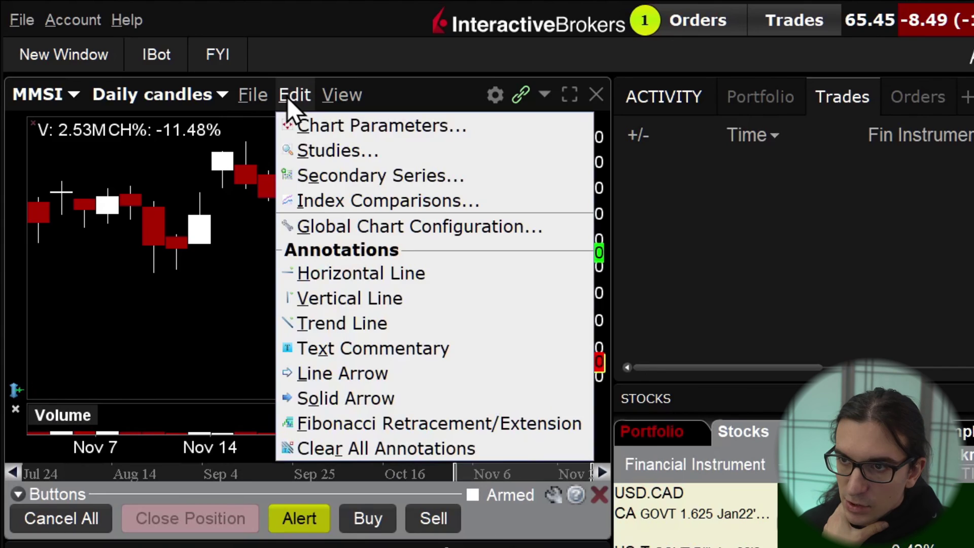
click(336, 151)
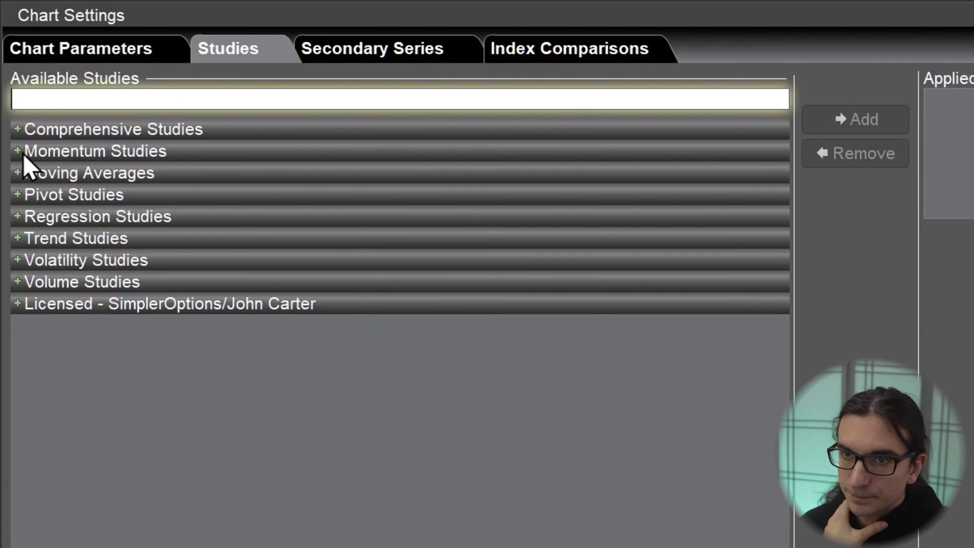
click(17, 172)
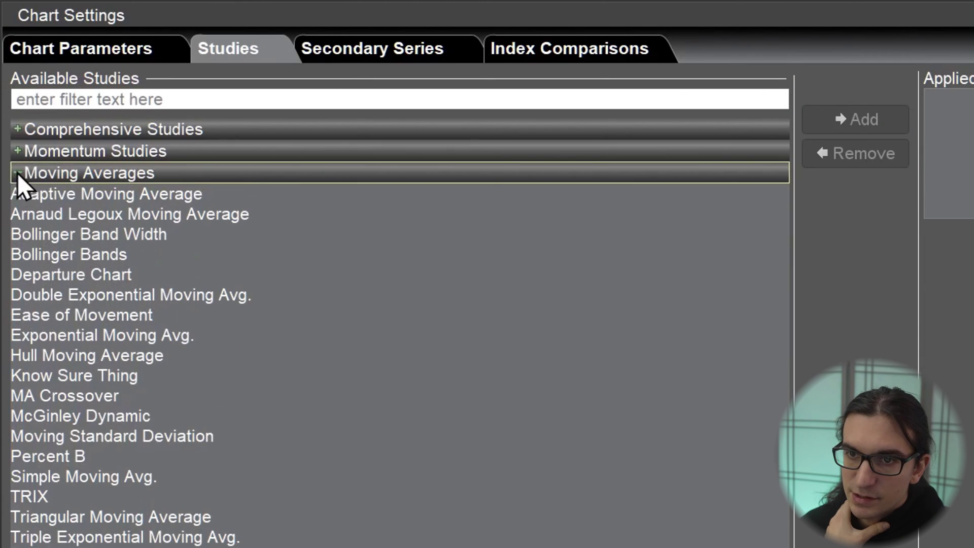
click(75, 335)
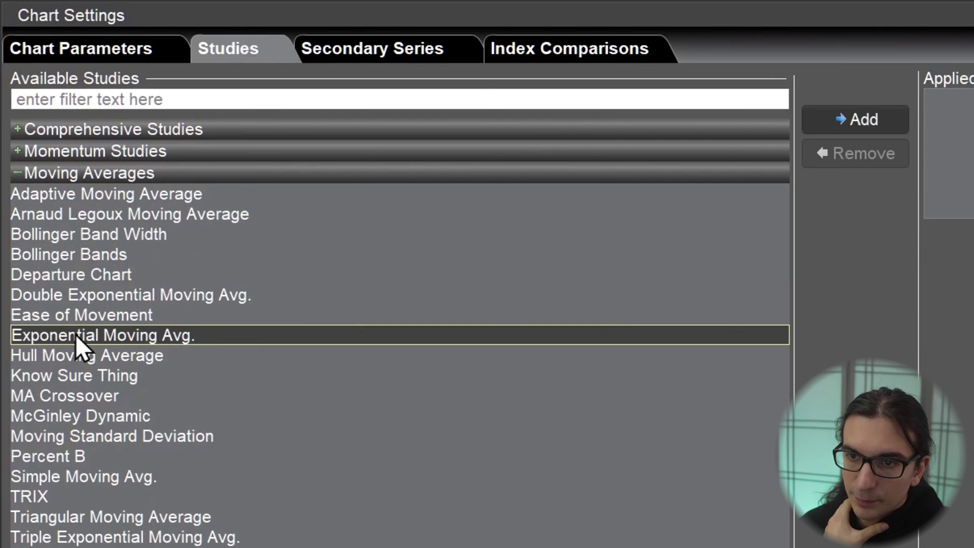
click(868, 119)
drag(799, 24, 837, 43)
click(777, 307)
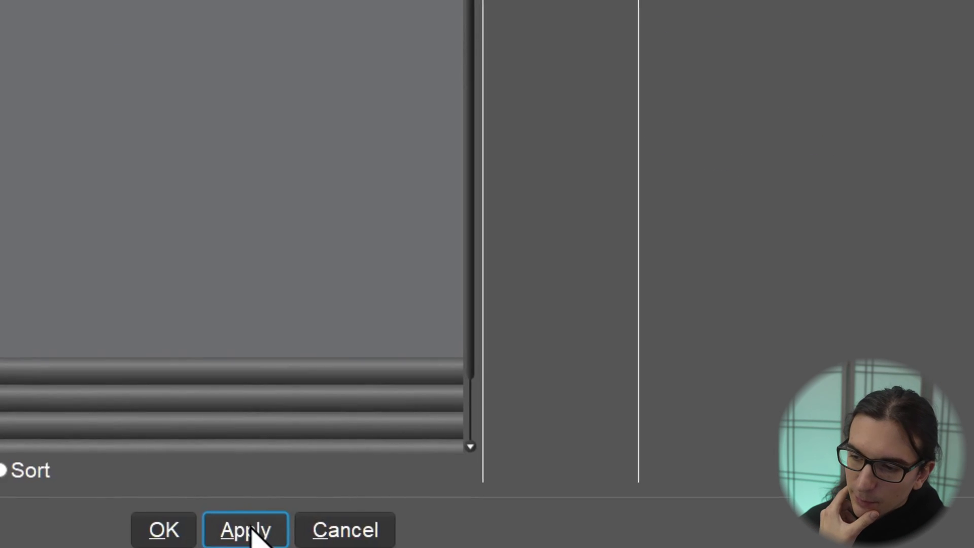
click(193, 518)
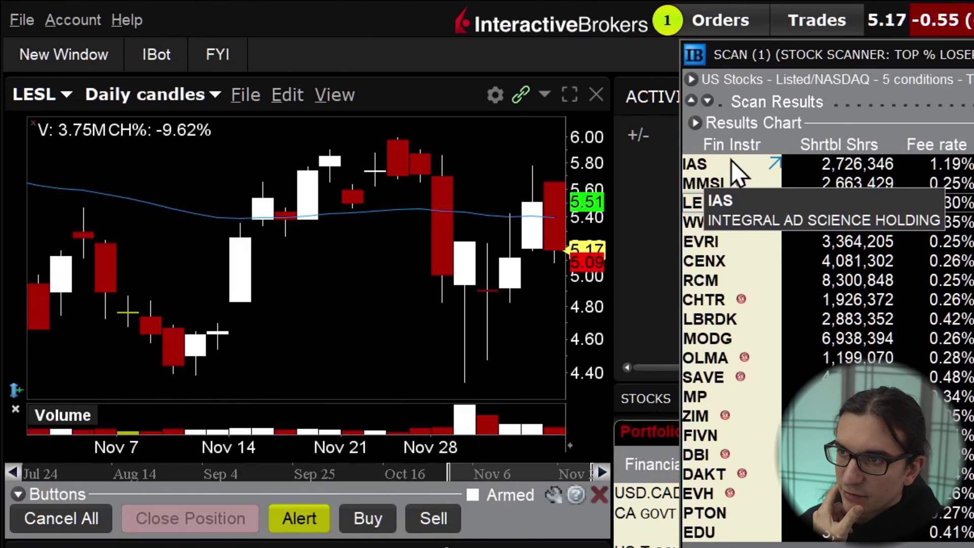
- Review the daily charts of WW, EVRI, CENX and RCM from the scan results against the moving average
click(719, 216)
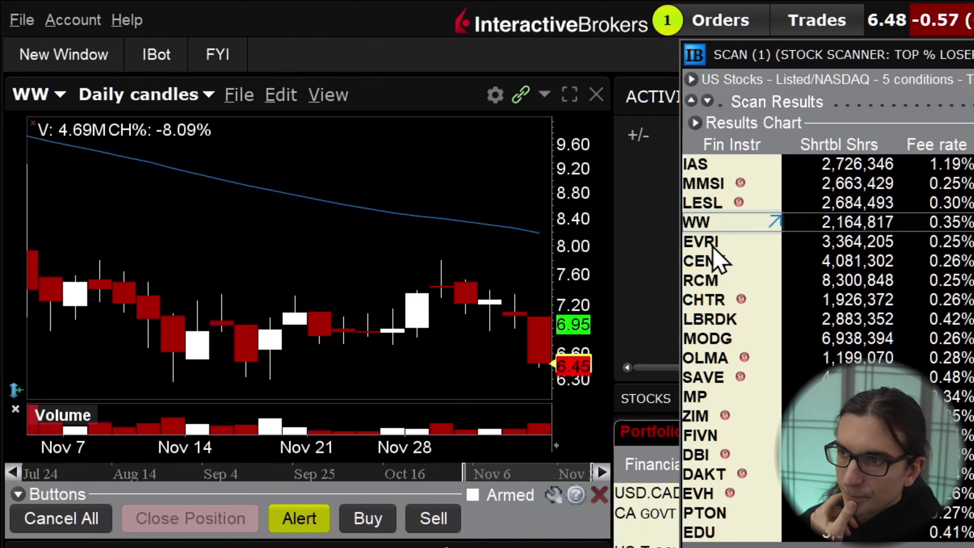
click(710, 245)
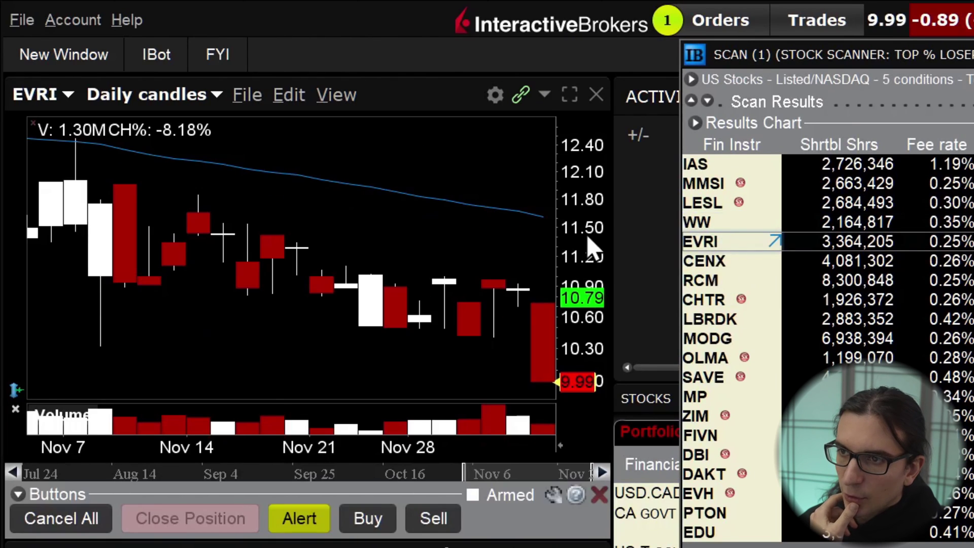
click(710, 261)
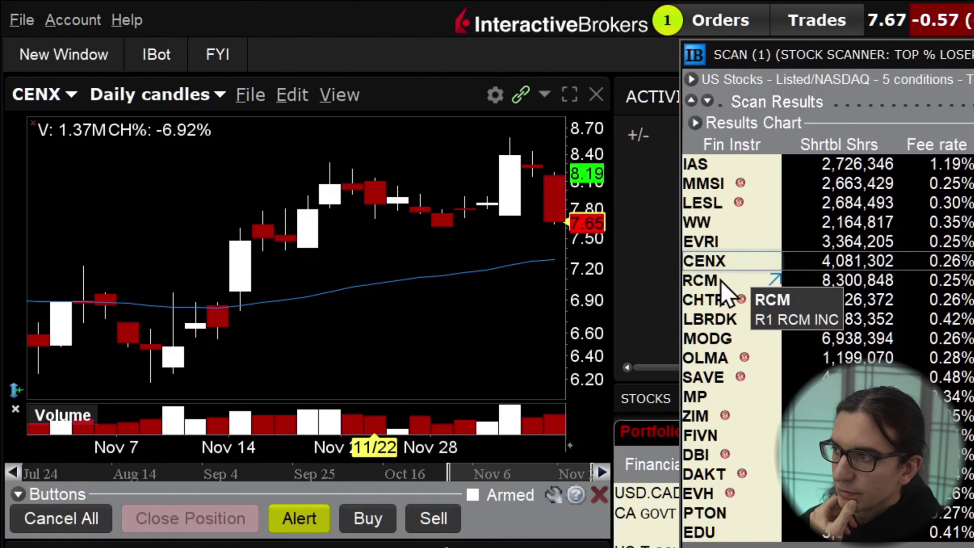
click(721, 281)
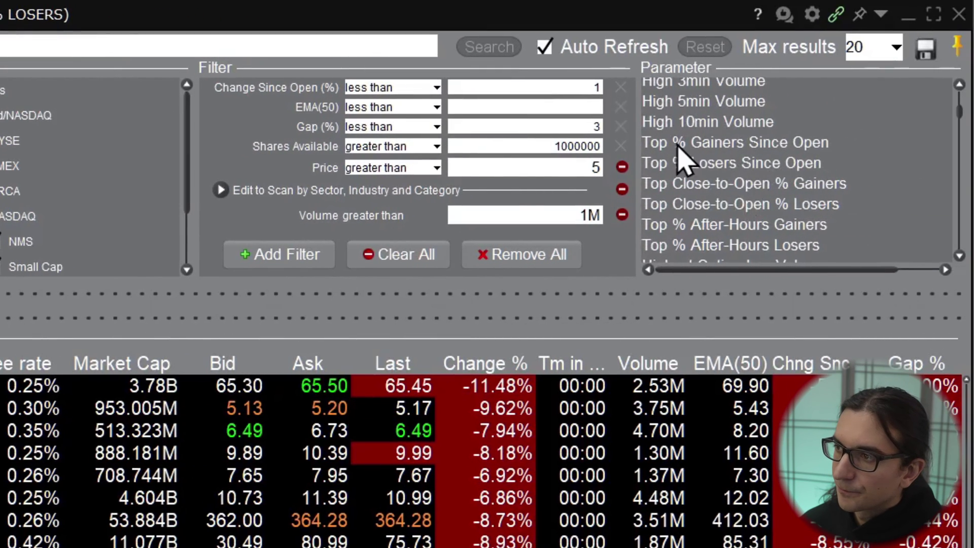
- Change the scan parameter to Top Close-to-Open % Losers and rerun the scan
click(665, 205)
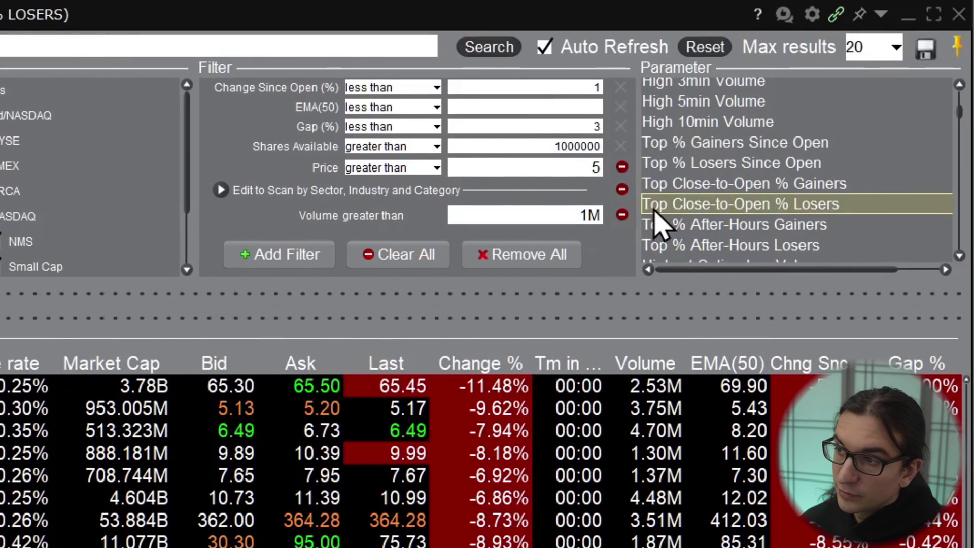
click(489, 48)
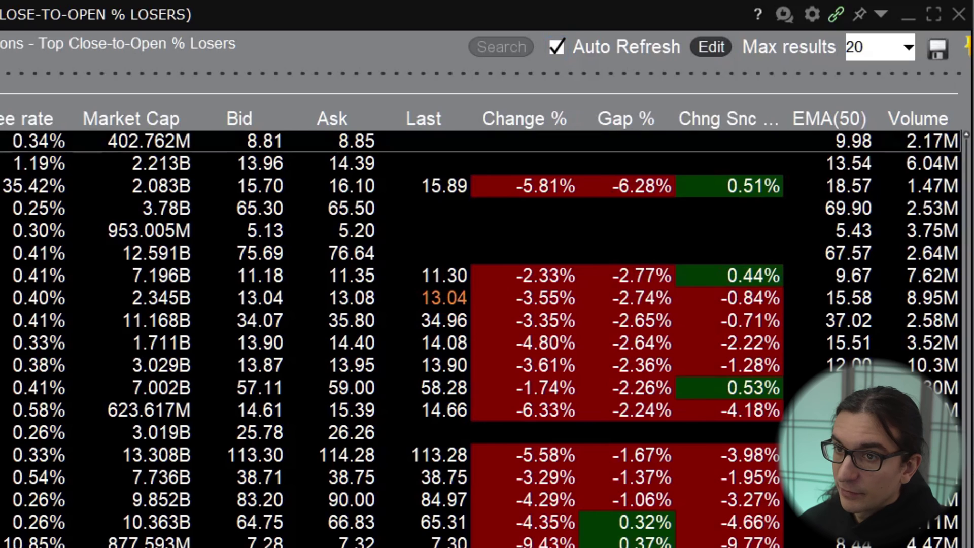
- Browse the ranking parameters in the scan criteria and sort the results by Gap % in ascending order
click(712, 46)
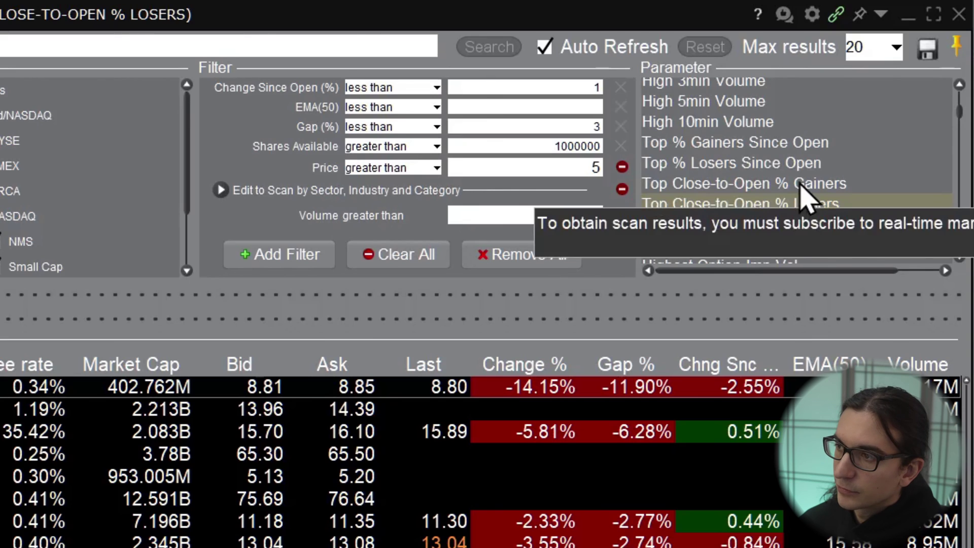
scroll(819, 193, up, 2)
scroll(817, 183, down, 2)
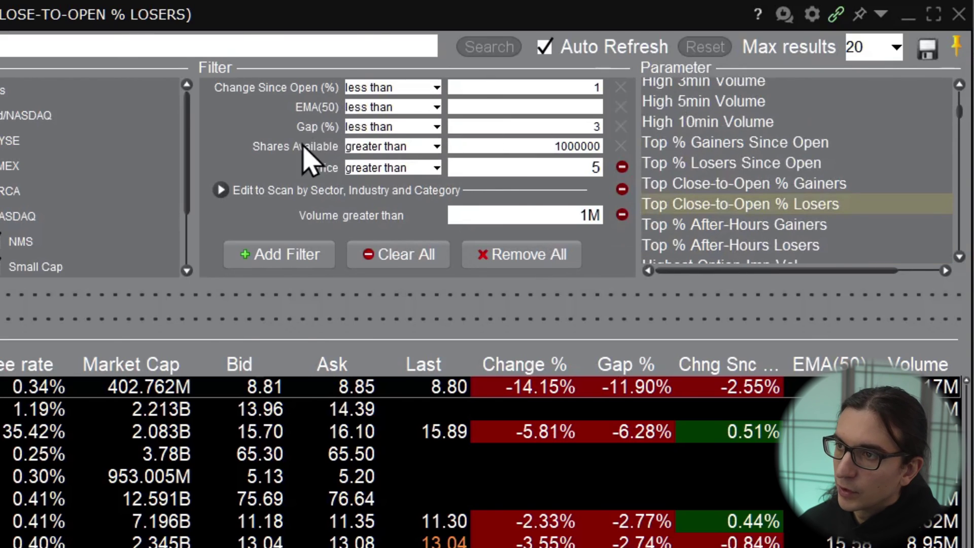
click(725, 174)
scroll(721, 160, down, 5)
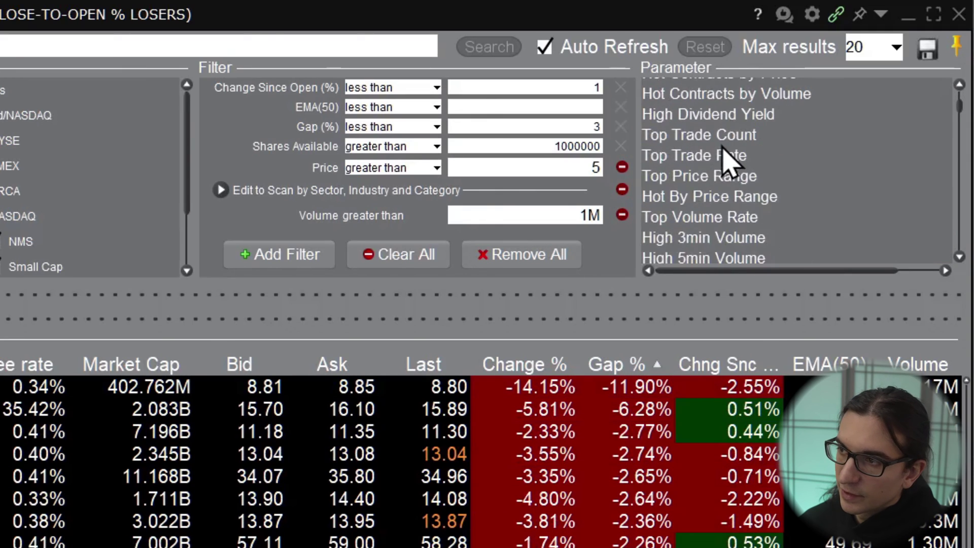
click(707, 153)
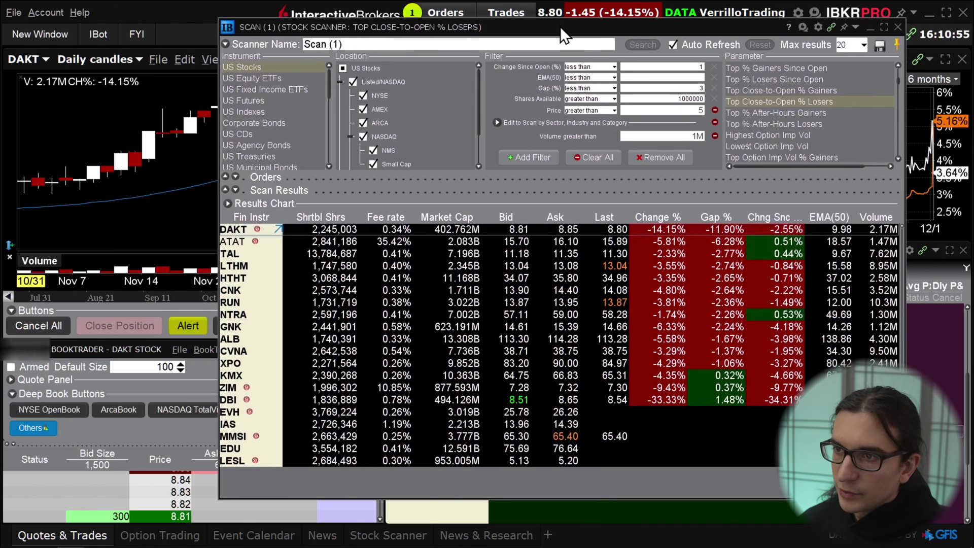
- Shorten the scanner window, move it clear of the Historical Volatility chart, and select DAKT in the scan results
drag(560, 26, 601, 25)
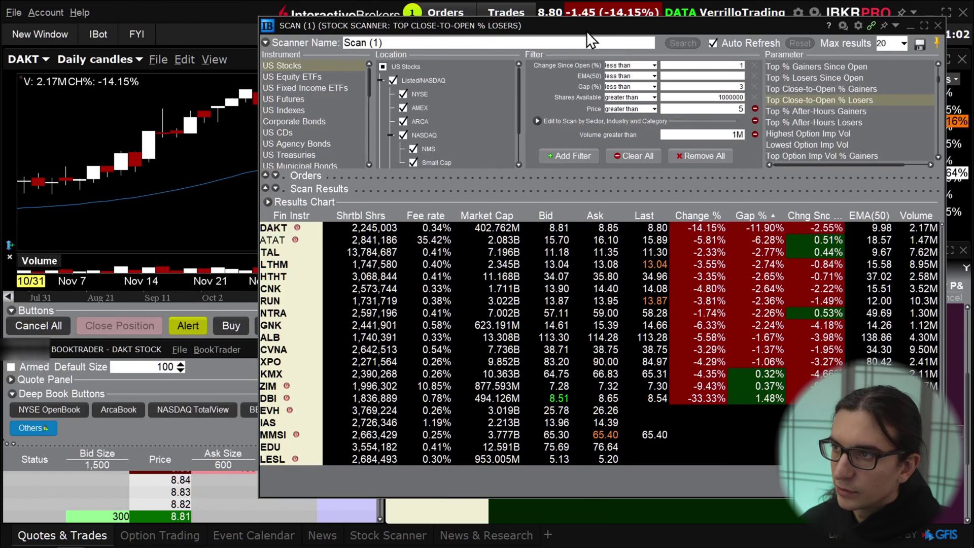
drag(583, 29, 483, 34)
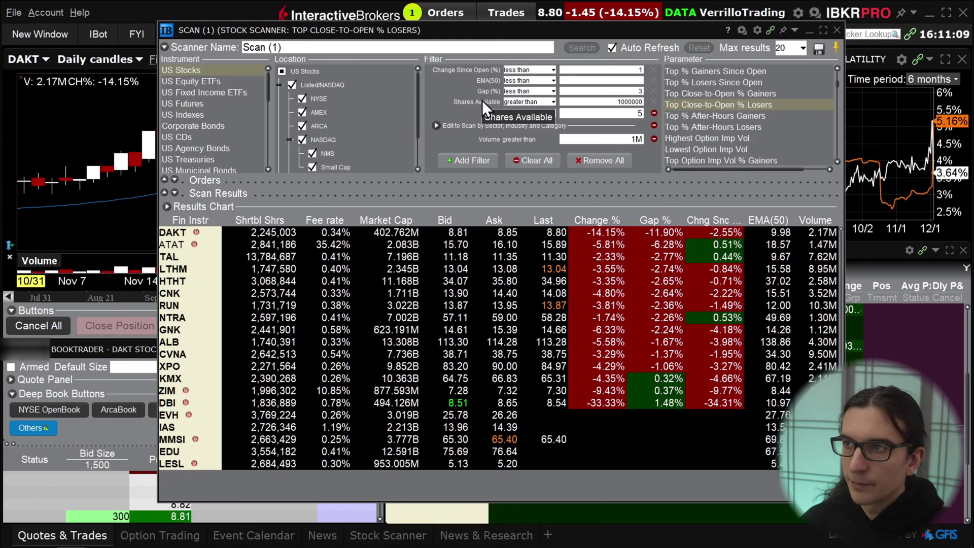
drag(500, 28, 431, 21)
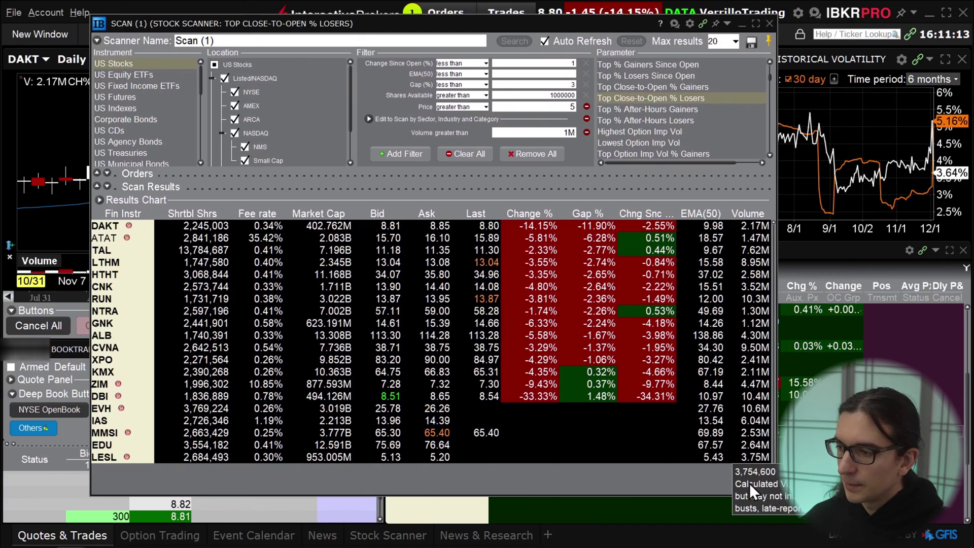
drag(340, 493, 374, 346)
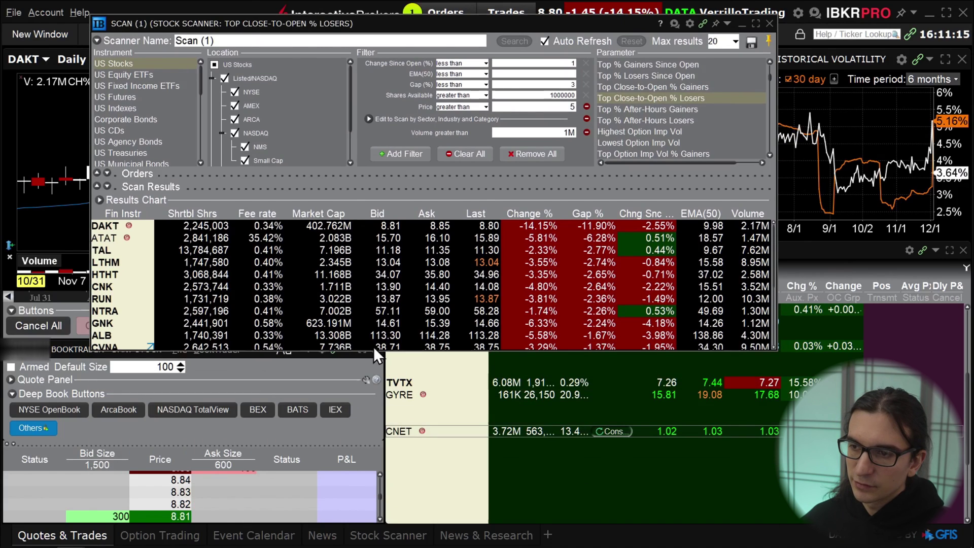
drag(483, 23, 400, 63)
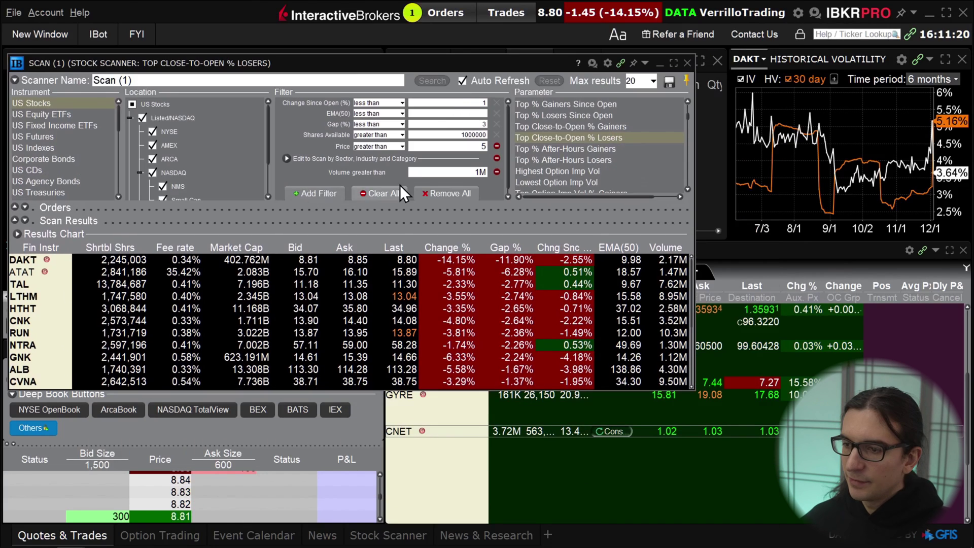
click(24, 257)
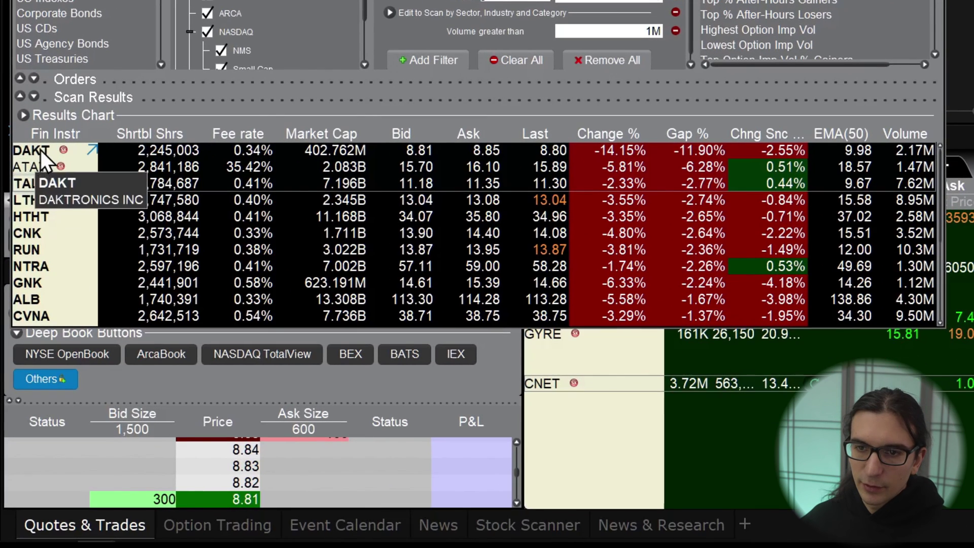
- Add DAKT, ATAT and TAL from the scan results to the Stocks watchlist and move ATAT above DAKT
drag(29, 260, 399, 451)
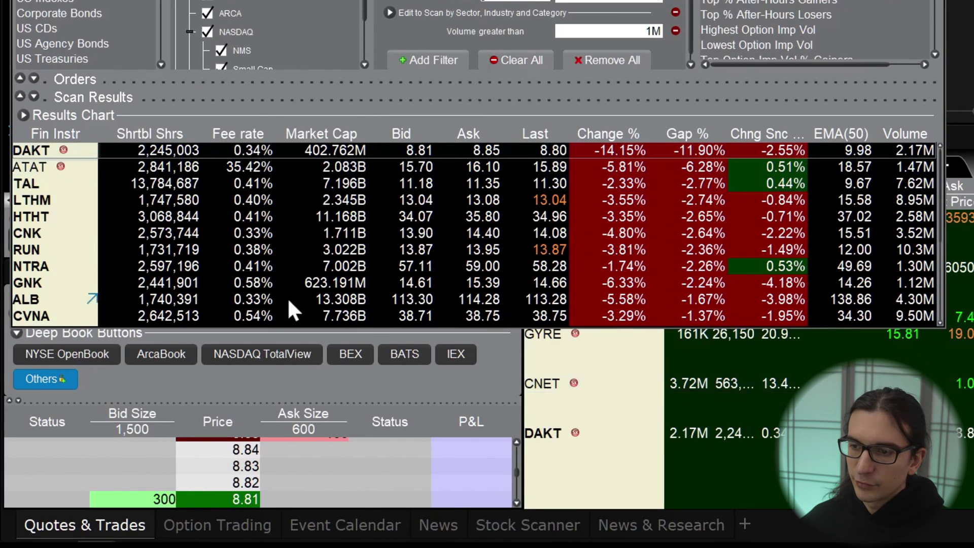
drag(51, 175, 583, 464)
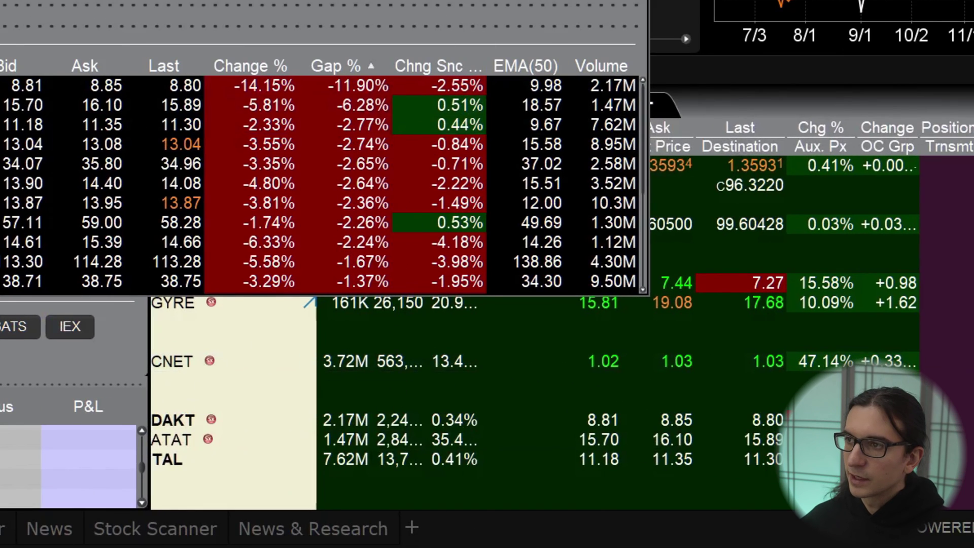
click(500, 252)
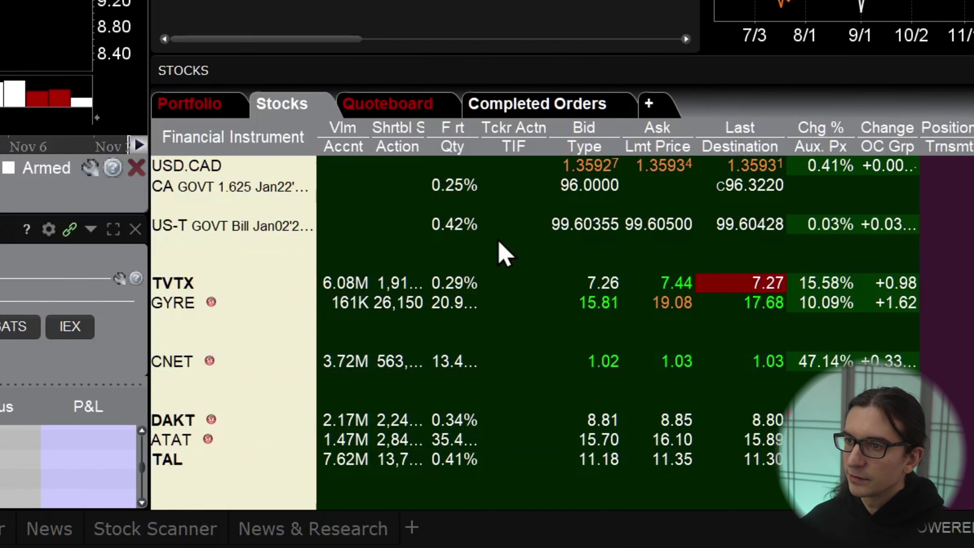
scroll(500, 253, down, 3)
drag(226, 333, 206, 354)
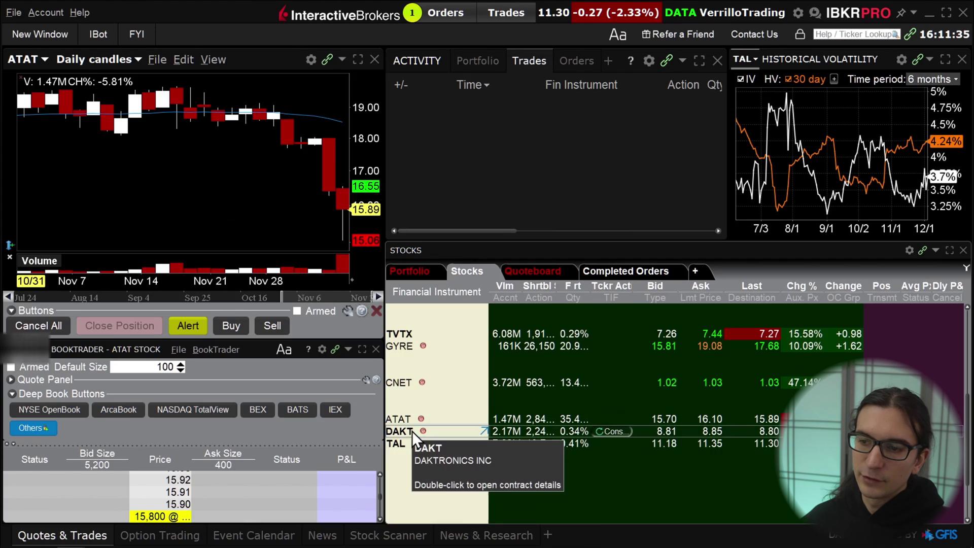
- Review the daily charts of DAKT, TAL and ATAT from the Stocks watchlist
click(412, 431)
click(407, 443)
click(407, 422)
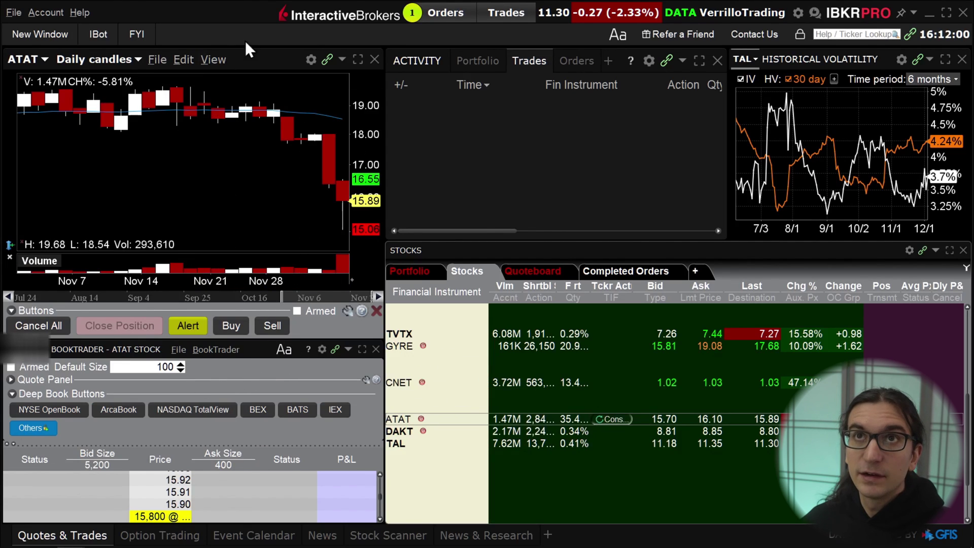
click(414, 430)
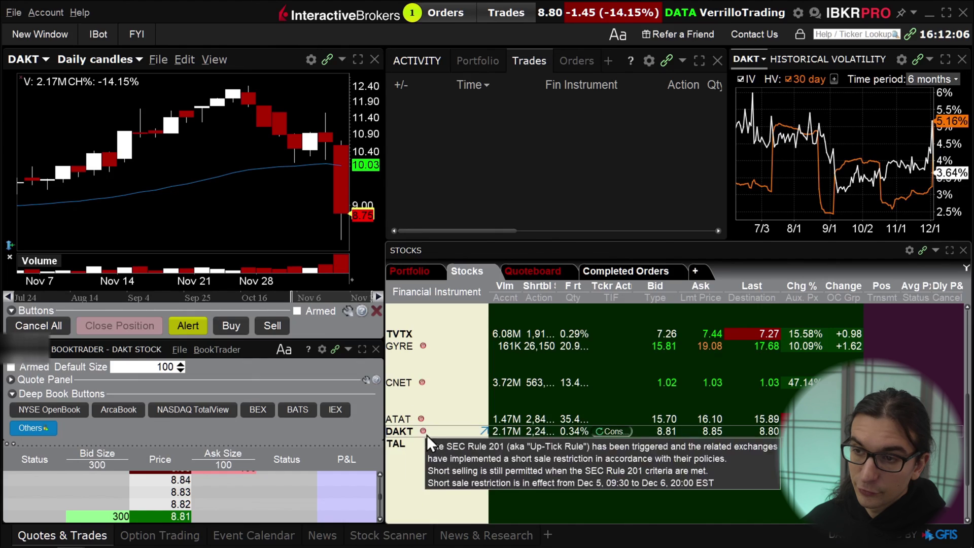
click(41, 34)
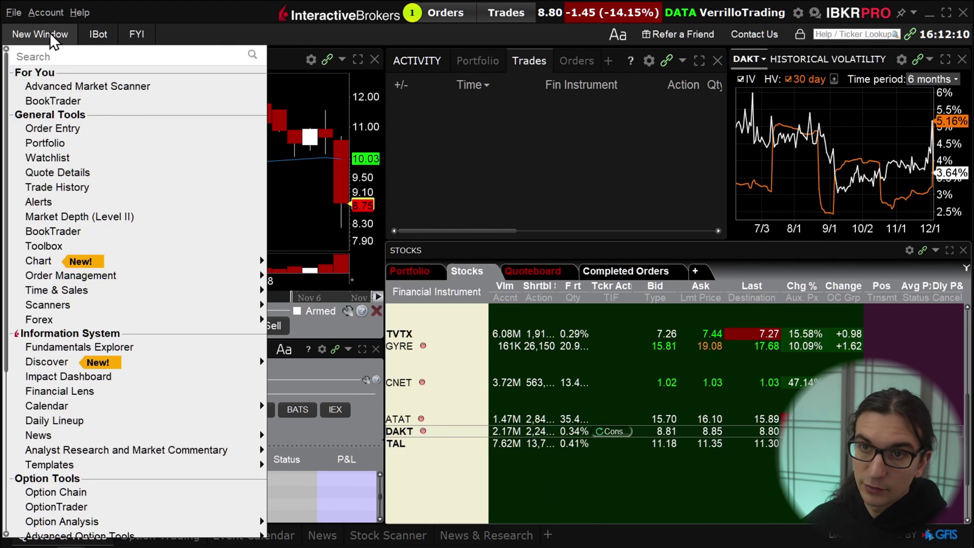
scroll(122, 356, down, 5)
scroll(119, 374, down, 1)
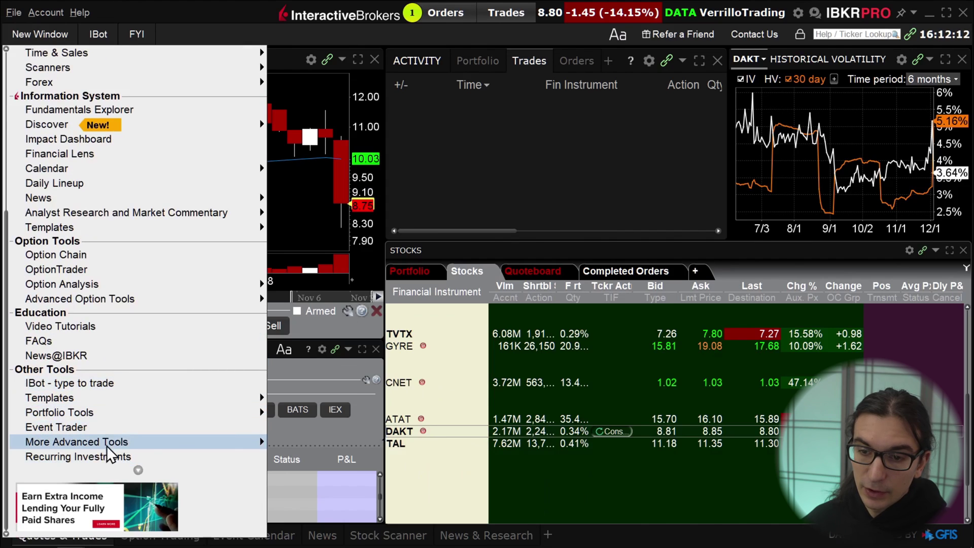
mouse_move(241, 443)
click(318, 340)
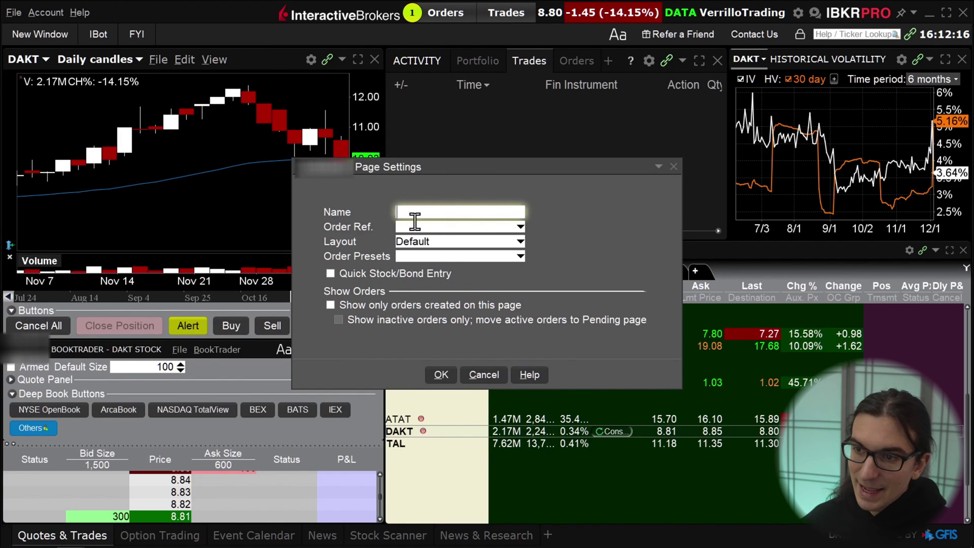
click(416, 242)
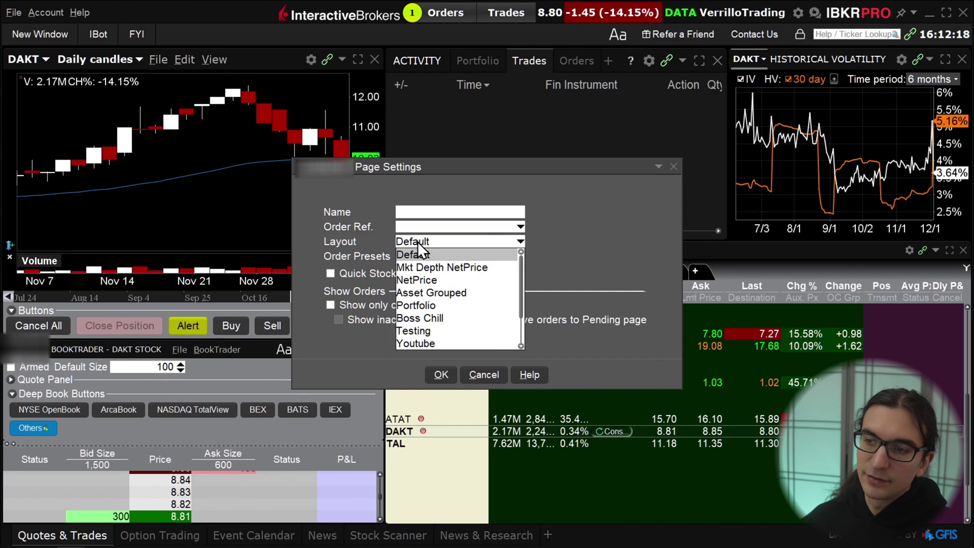
click(358, 240)
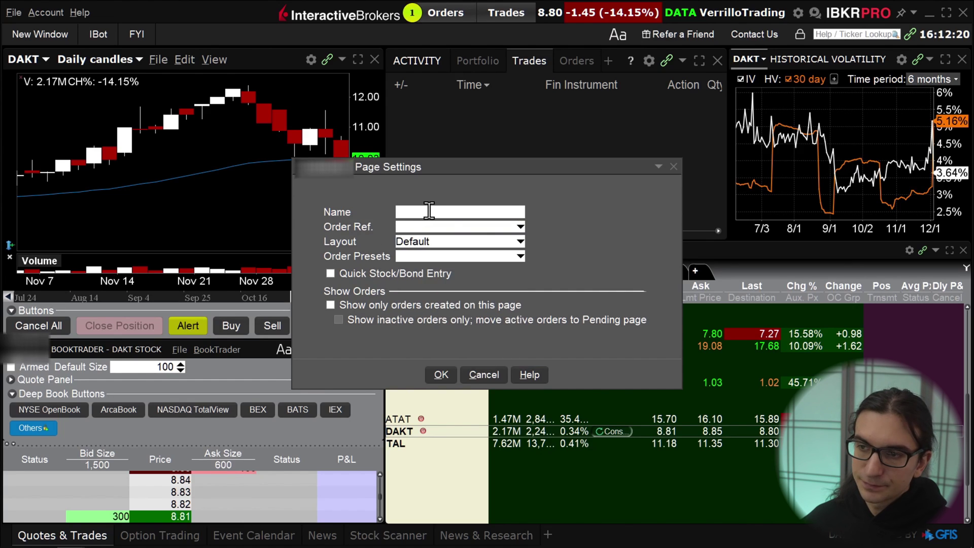
click(431, 210)
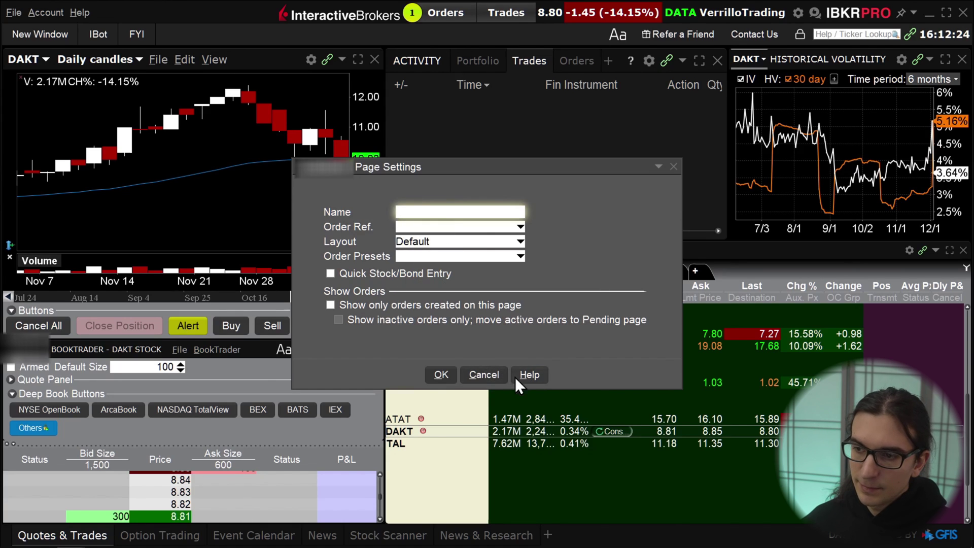
click(673, 167)
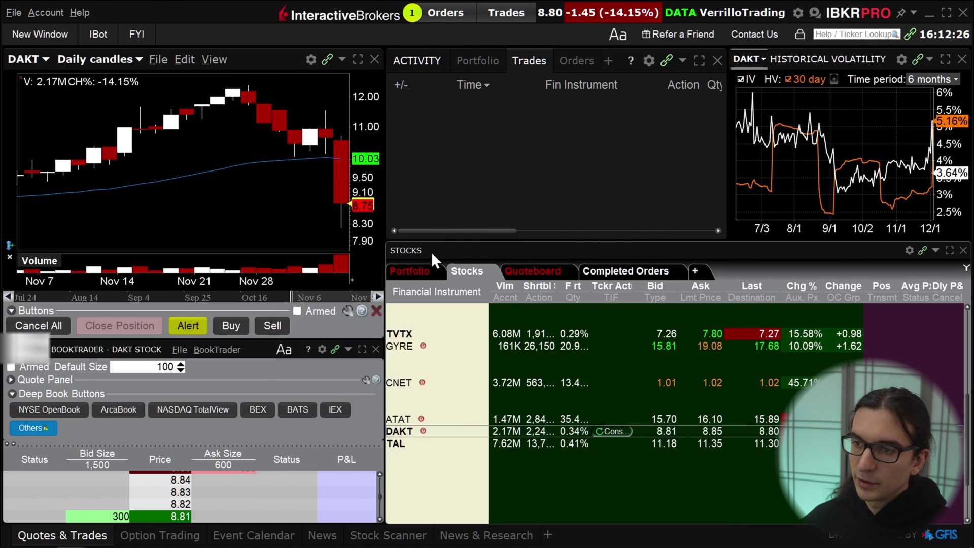
- Select TAL in the Stocks watchlist to load its daily chart
click(700, 271)
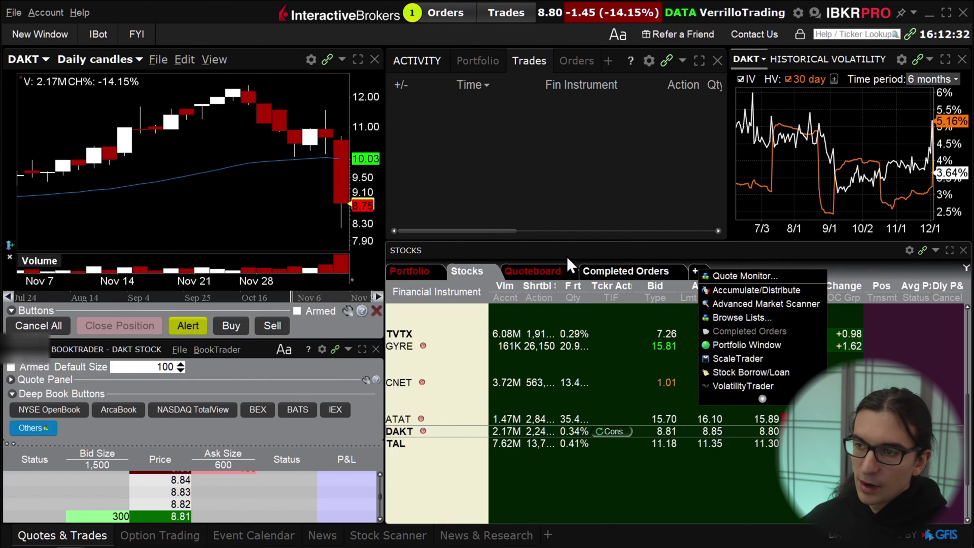
click(473, 368)
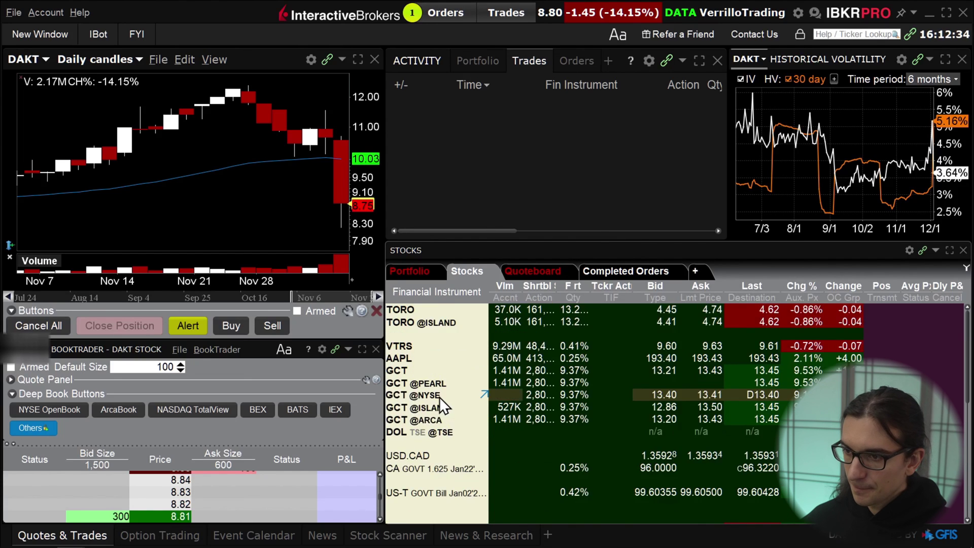
key(Down)
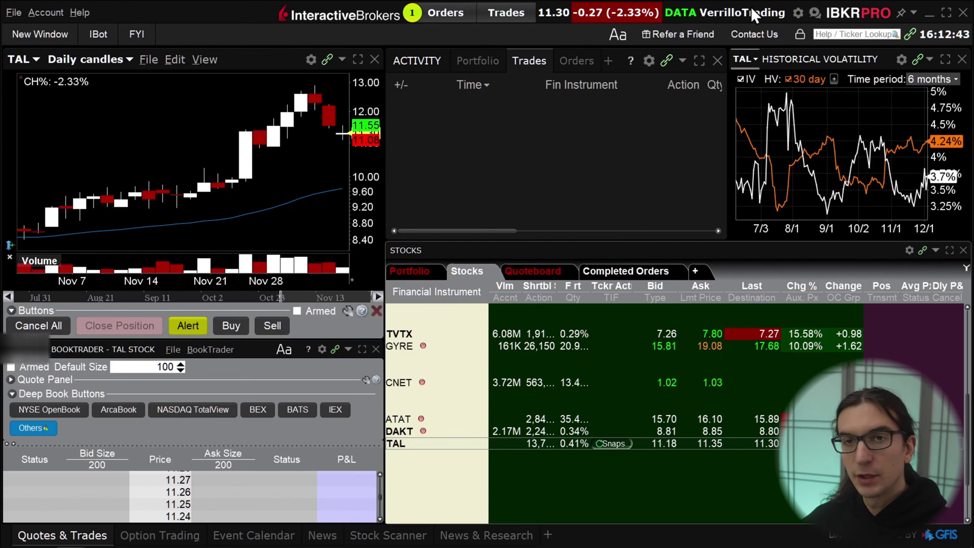